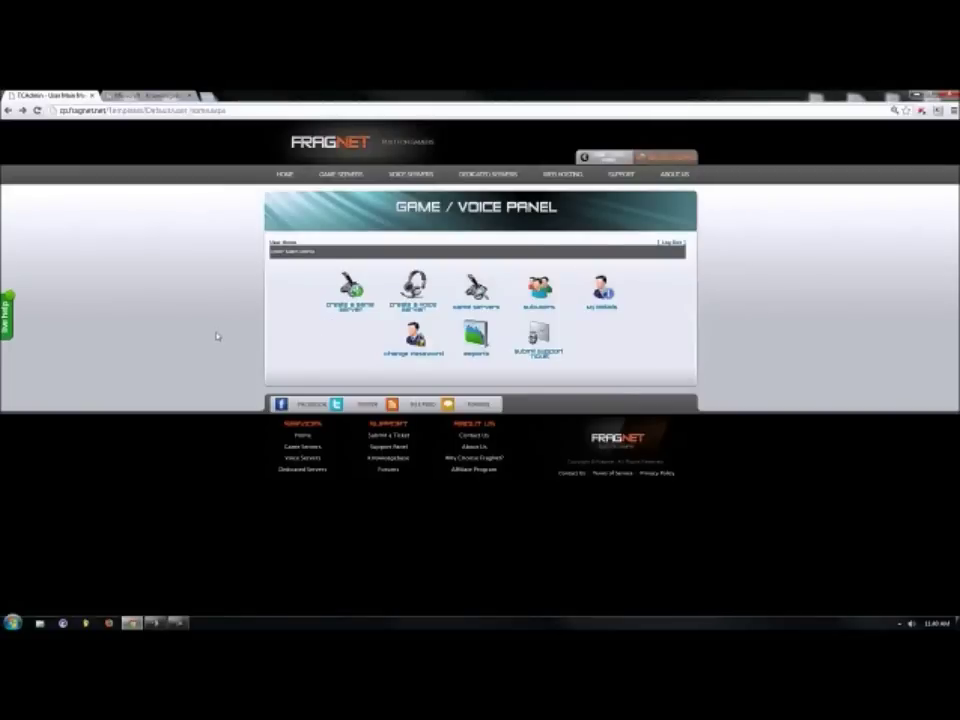
Start a new game server on the only available host machine.
left_click(485, 282)
left_click(350, 304)
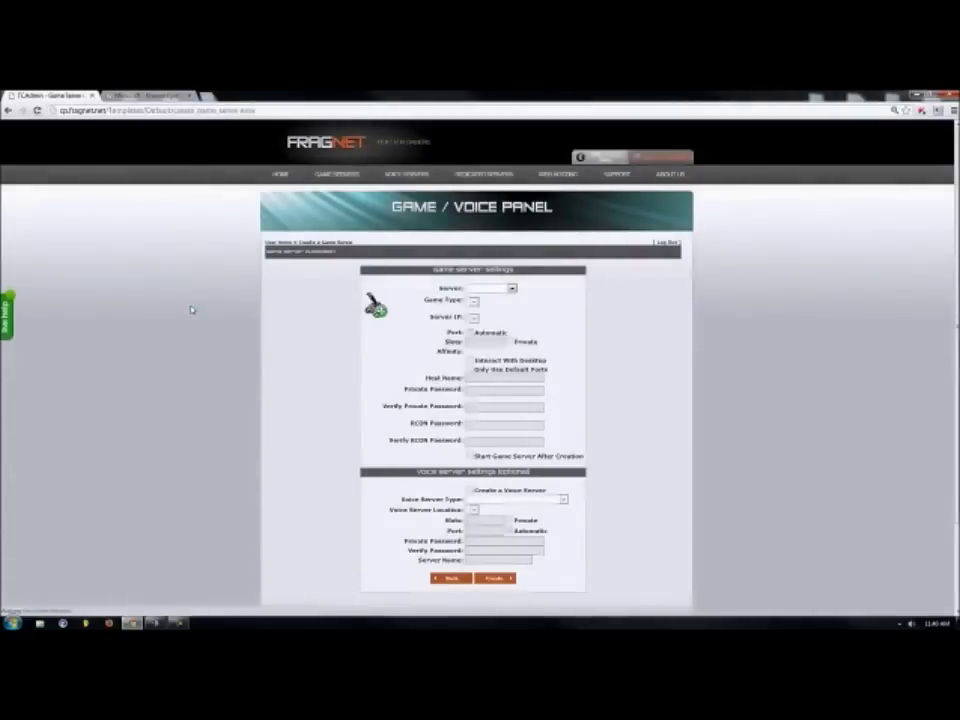
scroll(191, 309, "down", 1)
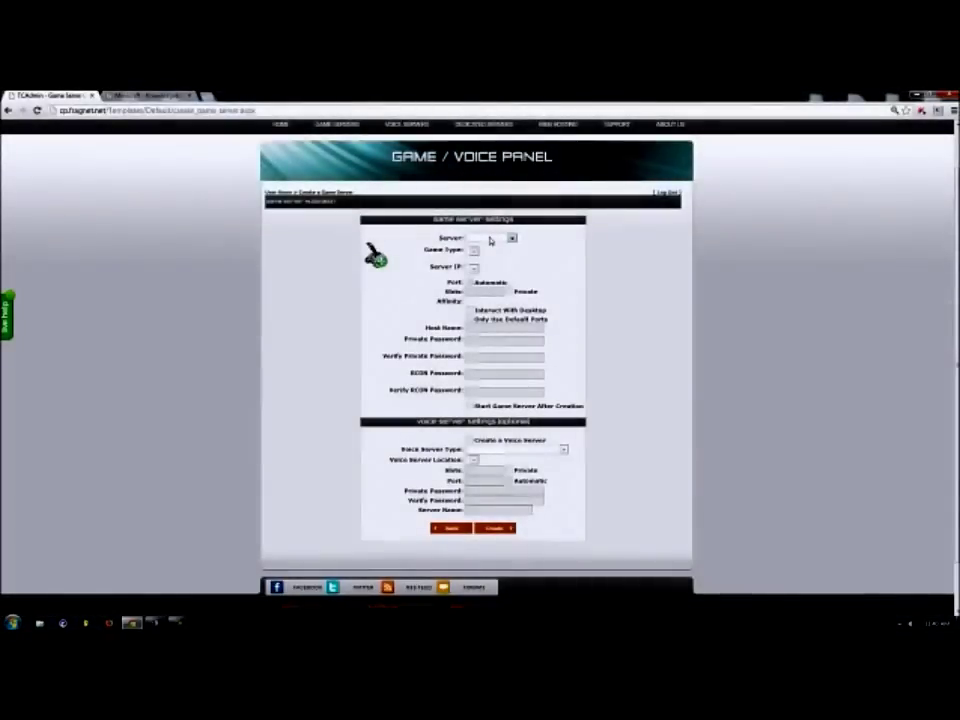
left_click(490, 241)
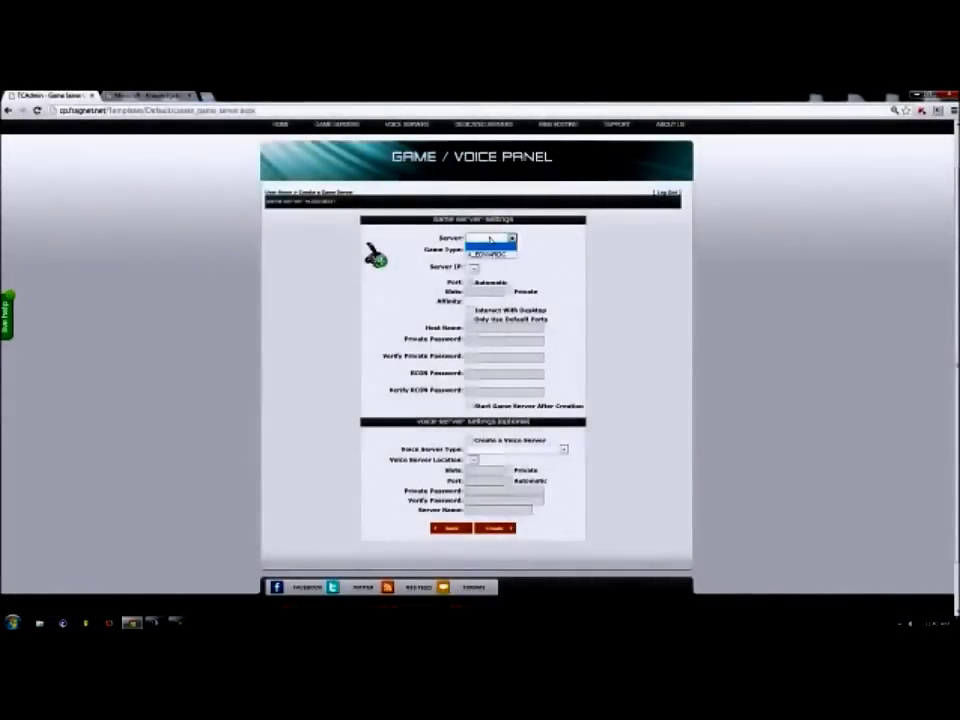
left_click(488, 254)
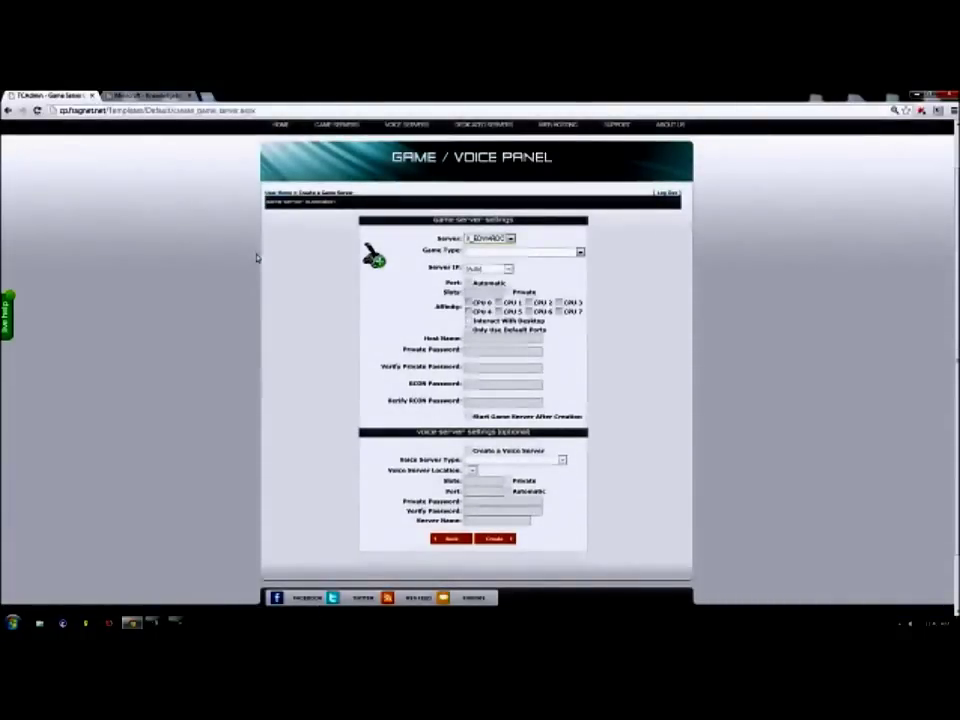
Choose Minecraft as the new server's game type.
left_click(530, 254)
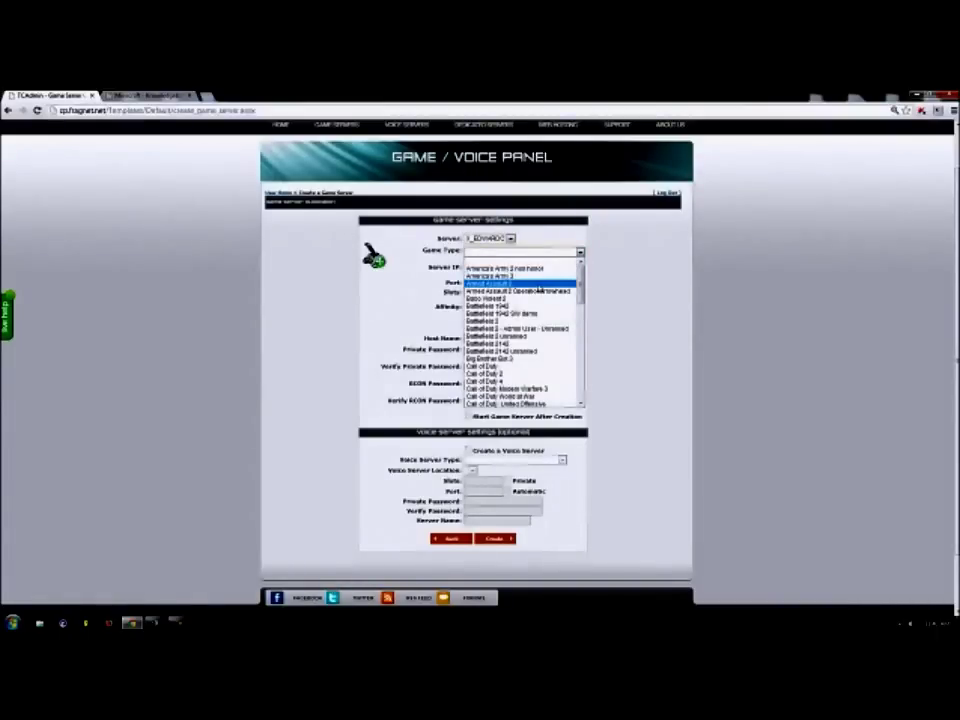
scroll(537, 360, "down", 15)
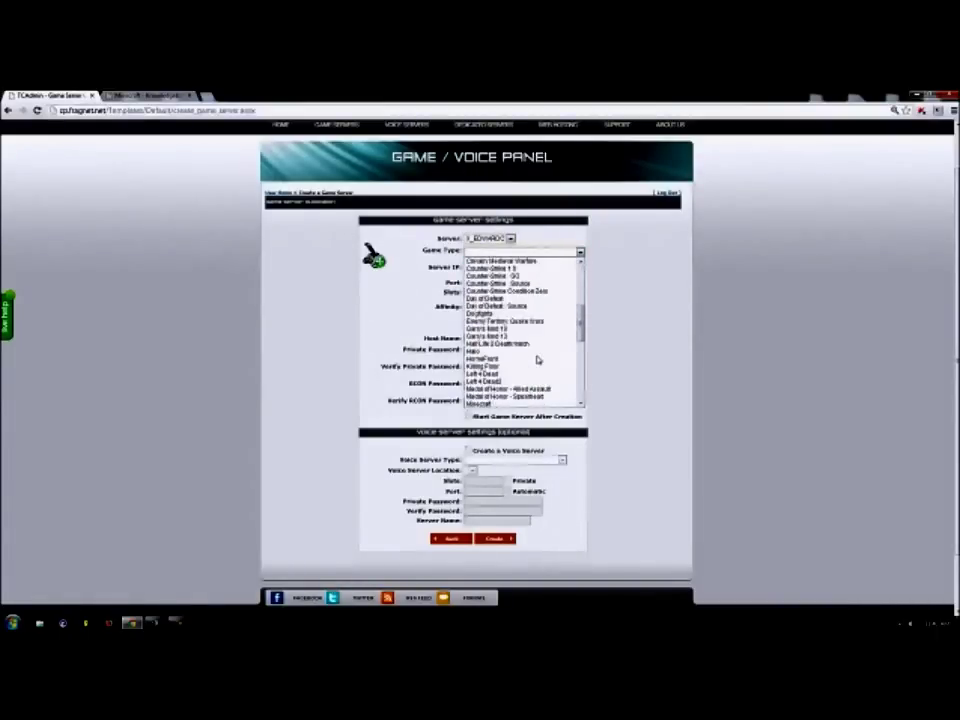
scroll(537, 360, "up", 12)
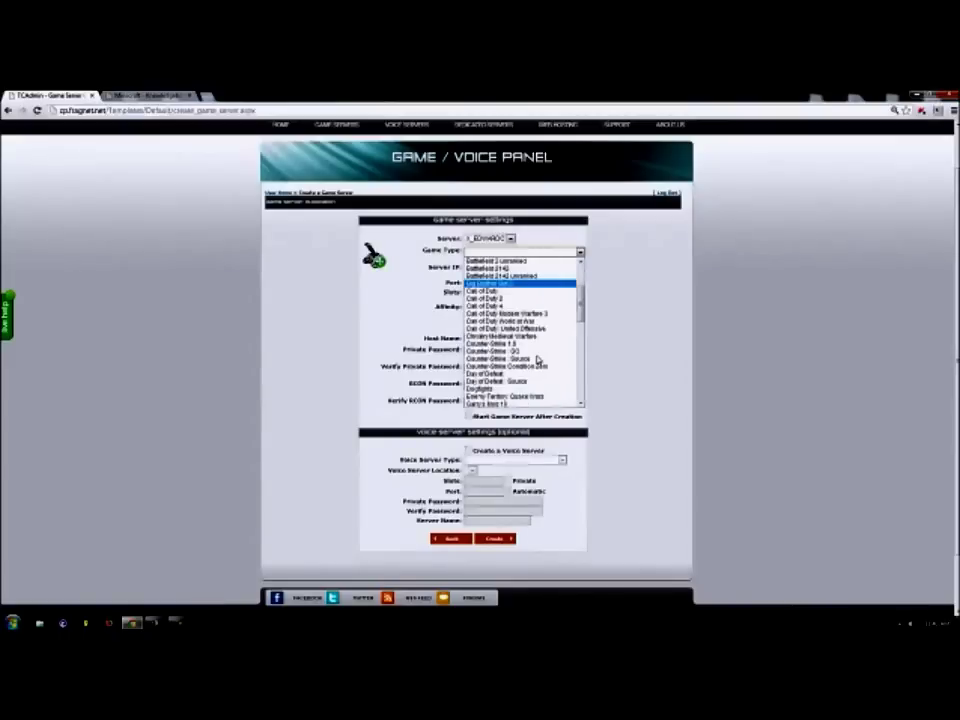
scroll(553, 288, "up", 3)
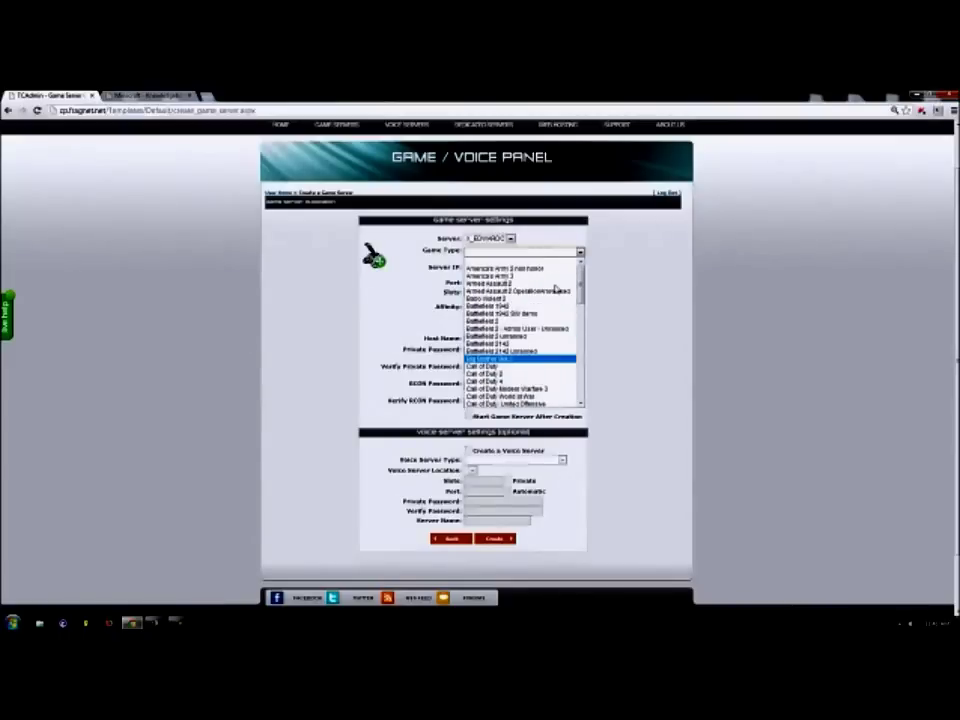
scroll(555, 289, "down", 2)
scroll(555, 289, "down", 12)
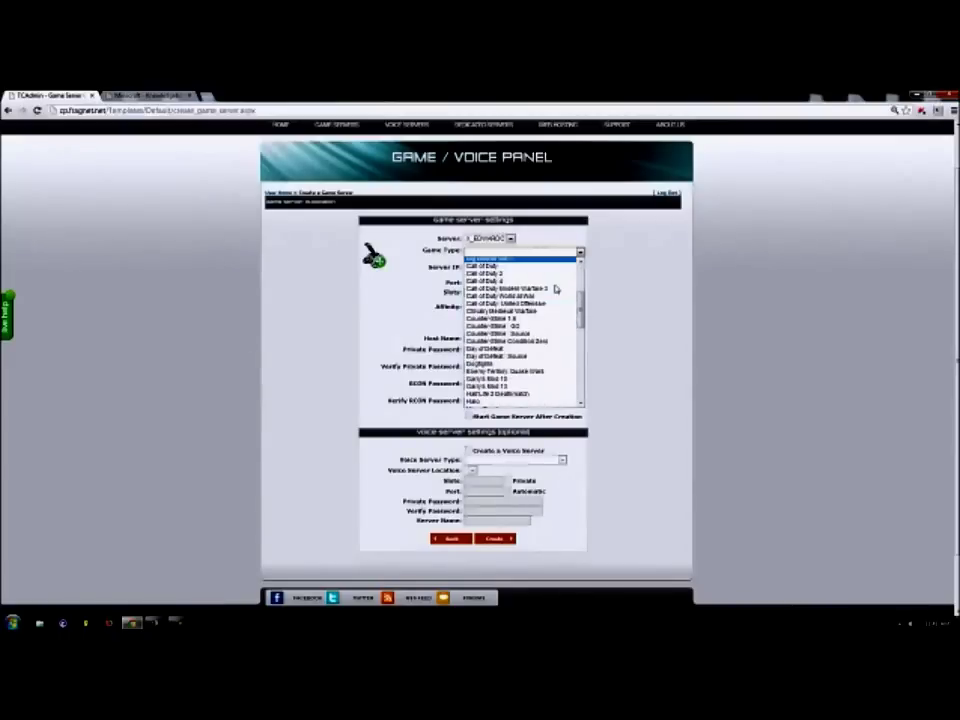
scroll(555, 289, "down", 6)
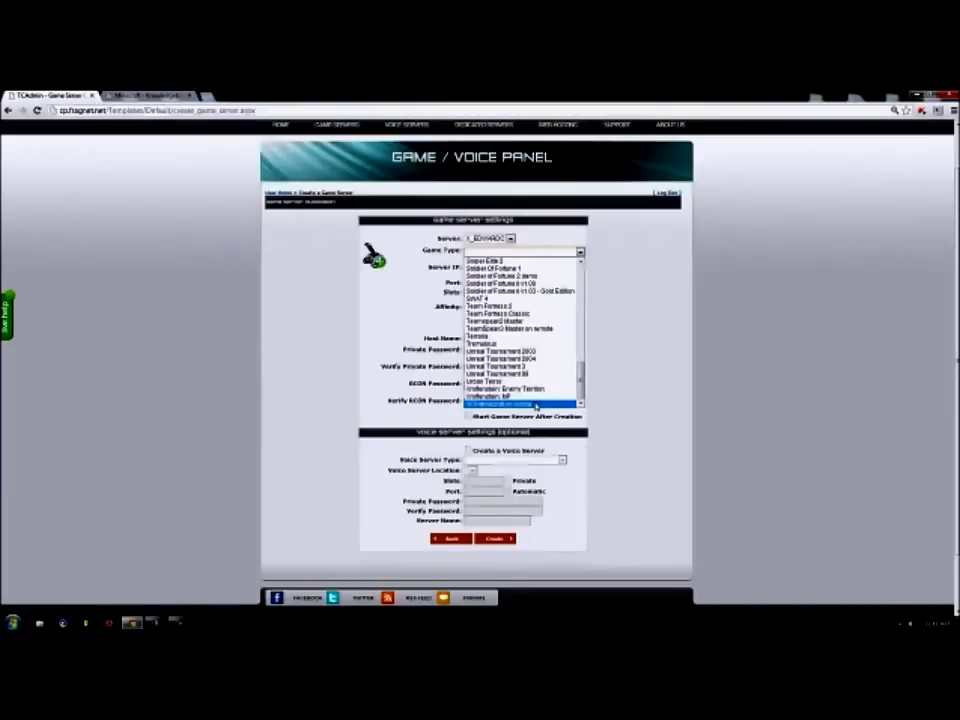
scroll(537, 400, "up", 5)
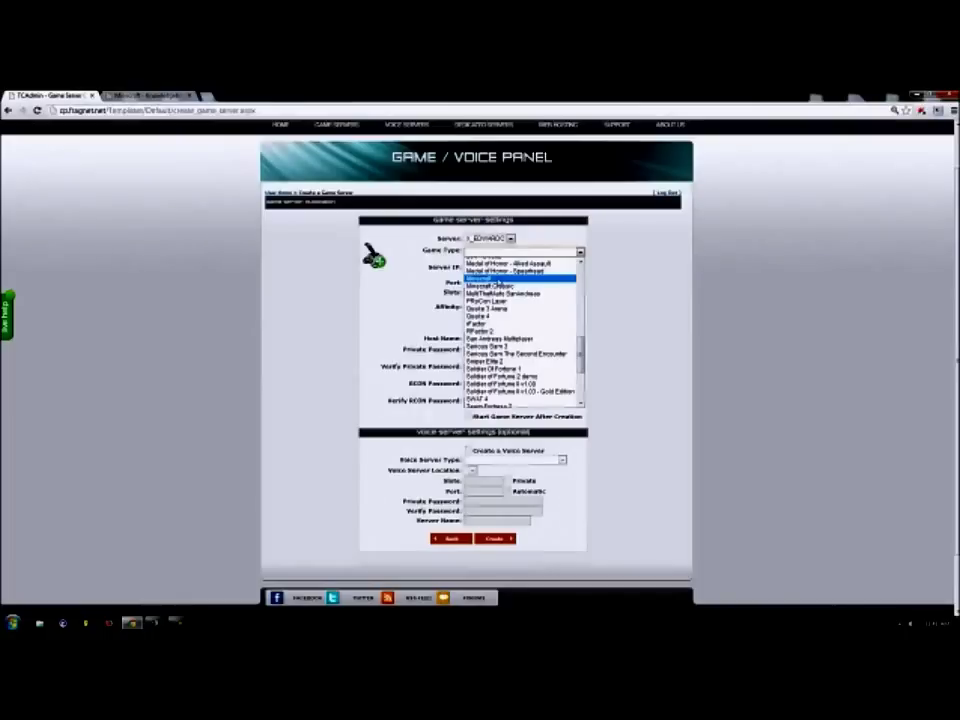
left_click(490, 279)
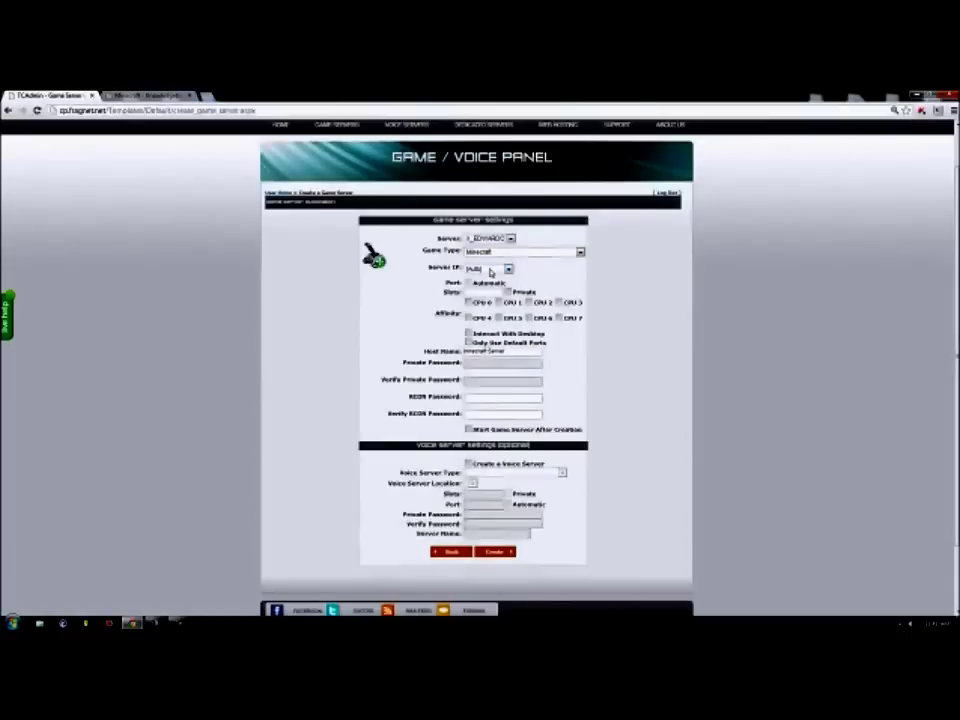
Assign the server IP 198.12.80.73, then switch to the Minecraft knowledgebase article.
left_click(490, 270)
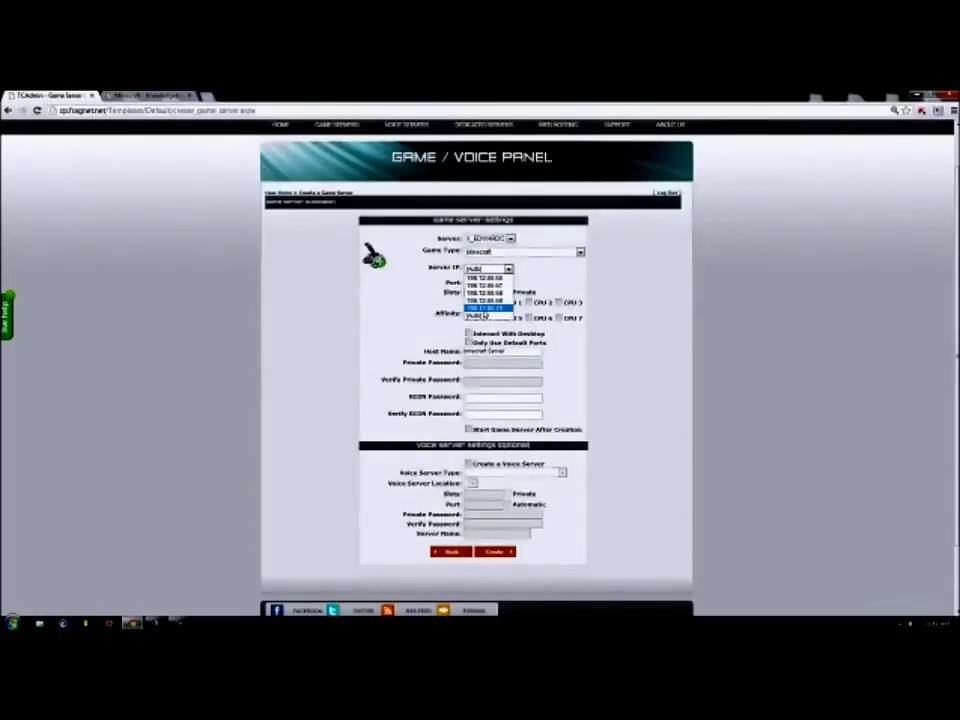
left_click(485, 307)
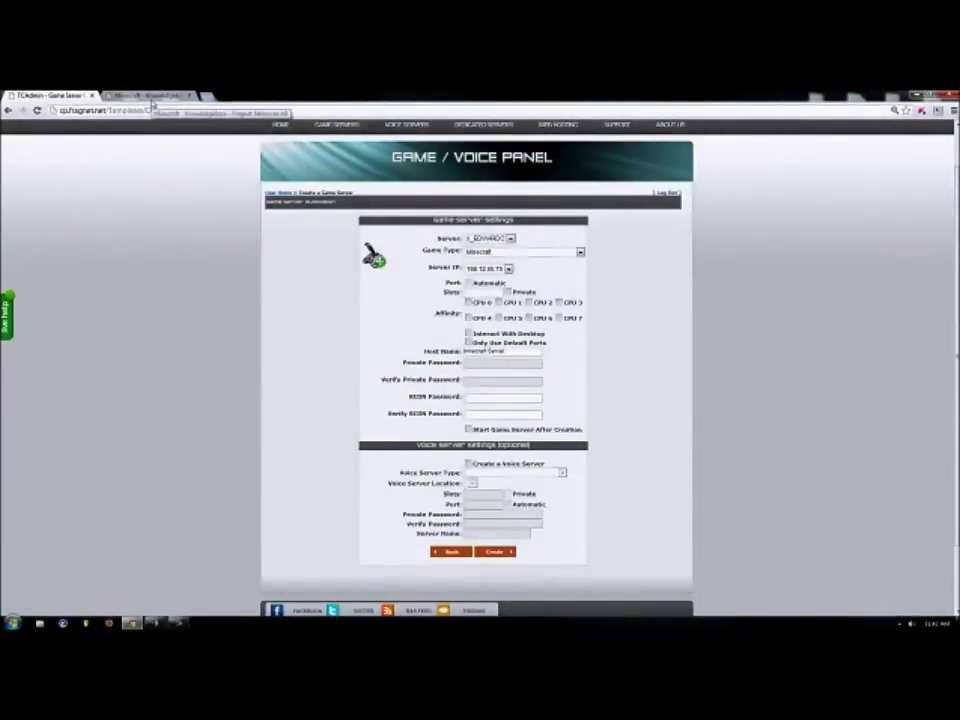
left_click(153, 96)
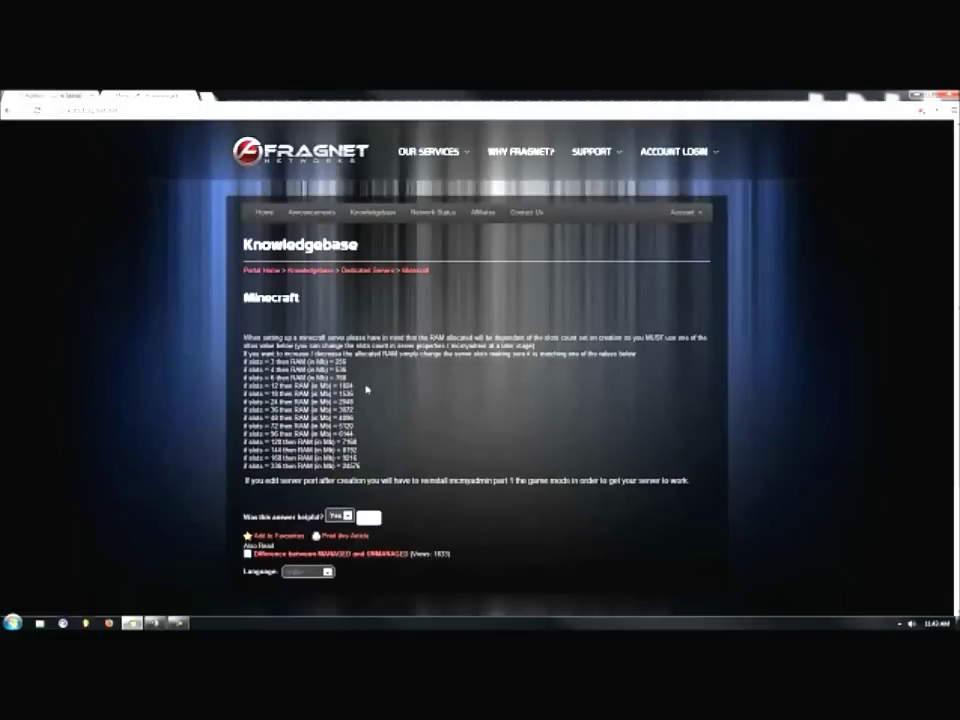
Highlight the 'slots = 12 then RAM = 1024' line, then return to the TCAdmin form.
left_click_drag(362, 387, 216, 383)
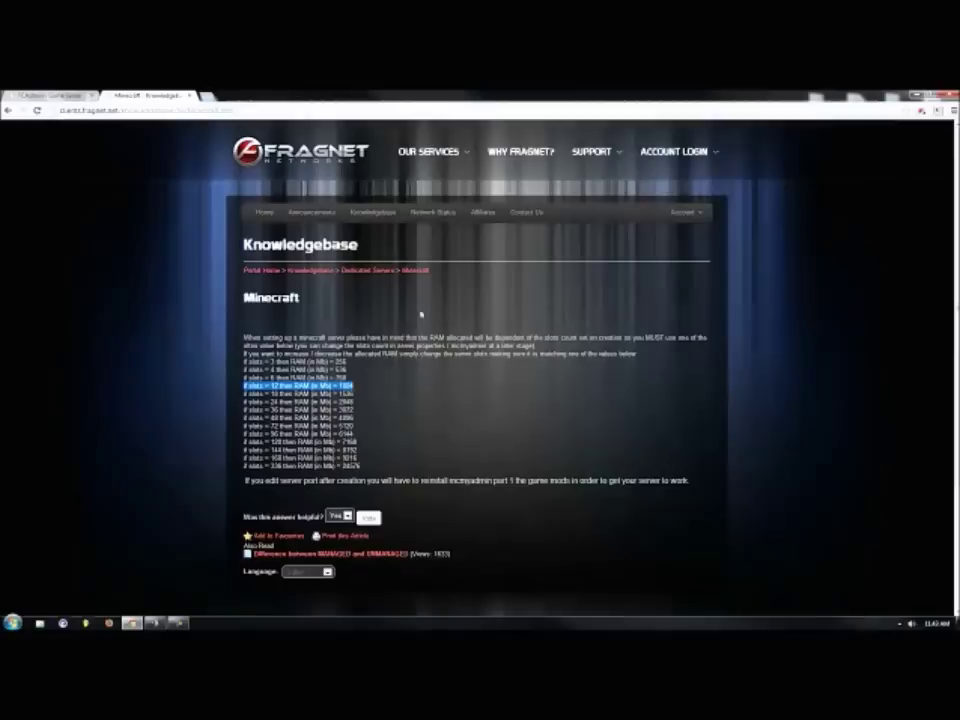
key("ctrl+Tab")
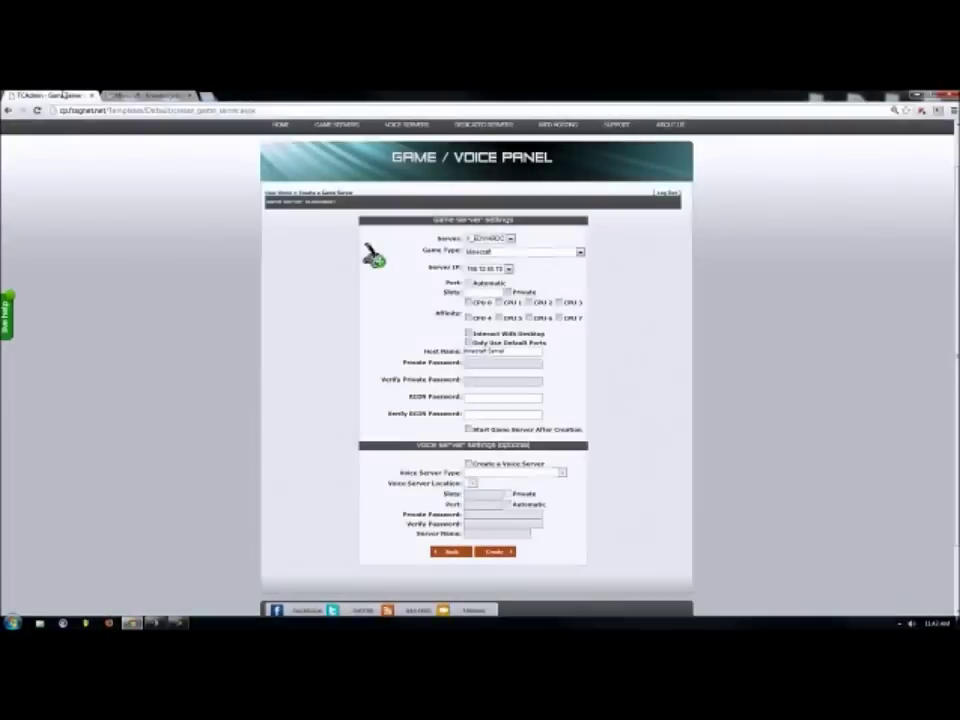
Enter 12 slots and restrict the server to CPU 7 affinity.
left_click(475, 291)
type("1")
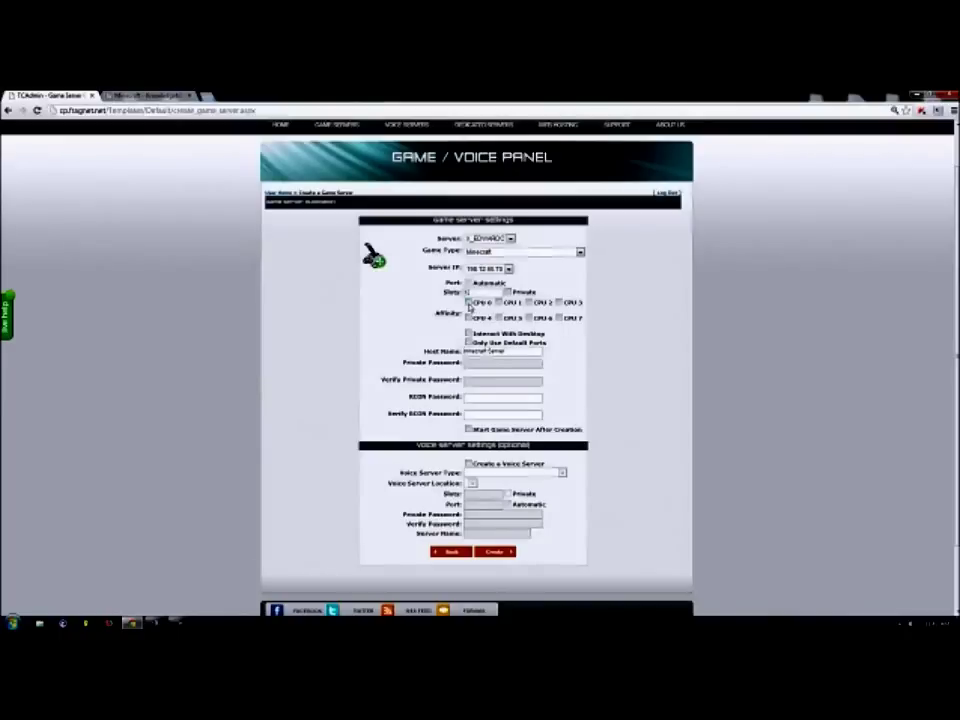
left_click(560, 318)
scroll(671, 328, "down", 2)
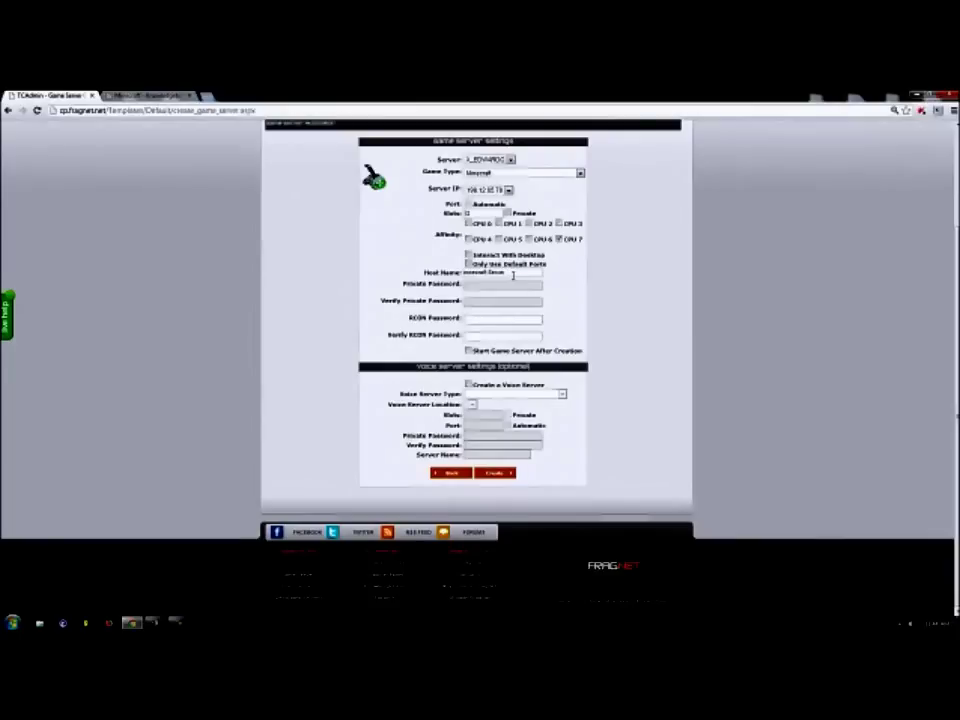
left_click_drag(513, 275, 265, 280)
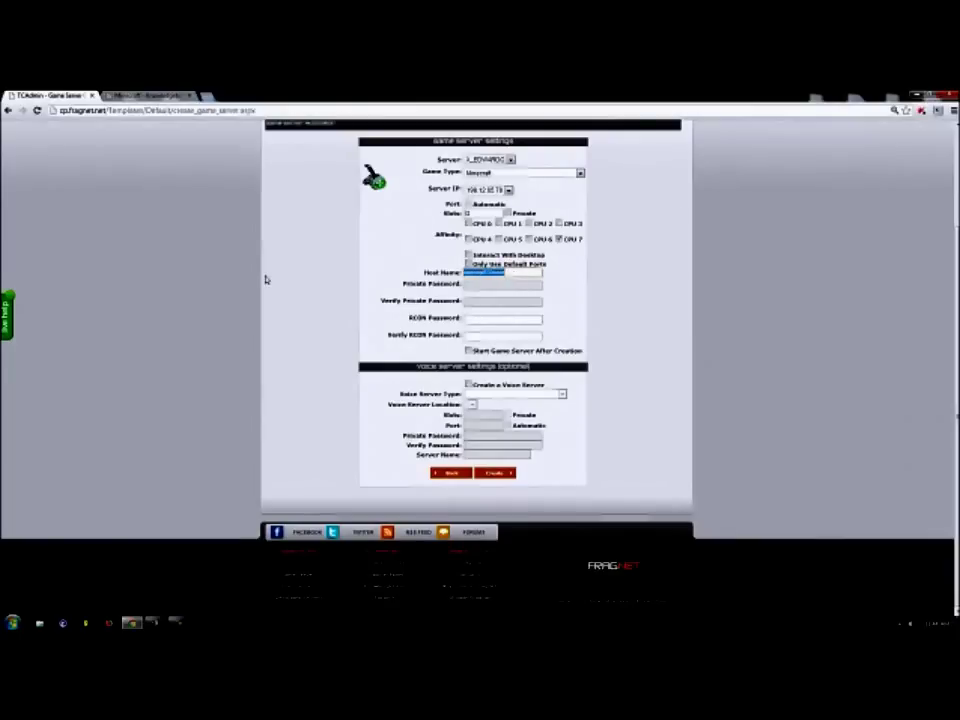
type("ns Gaming")
left_click(497, 320)
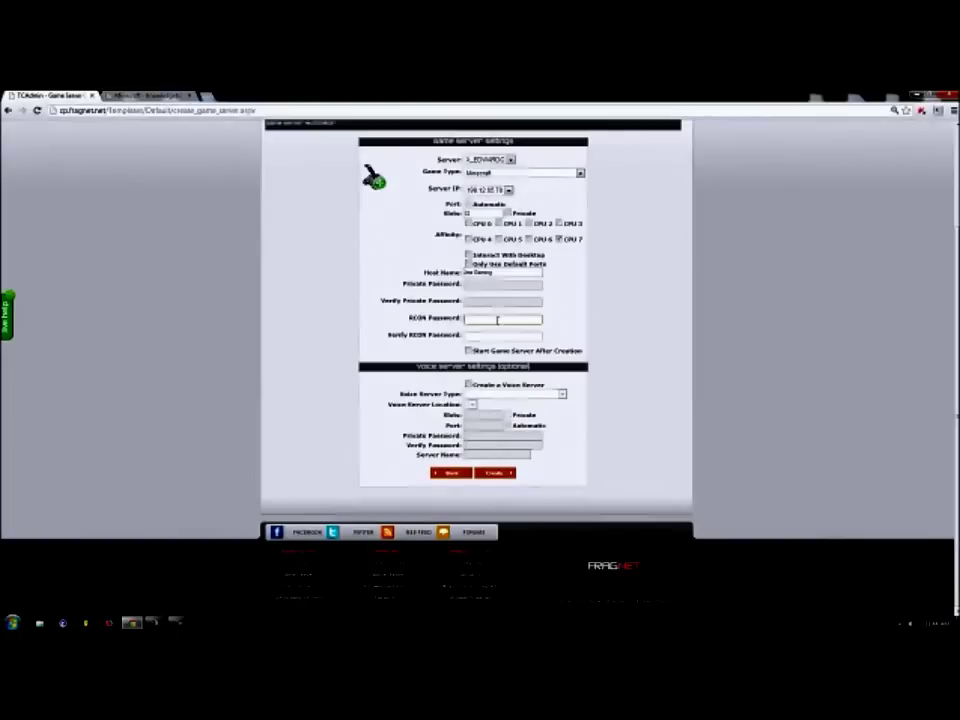
type("password123")
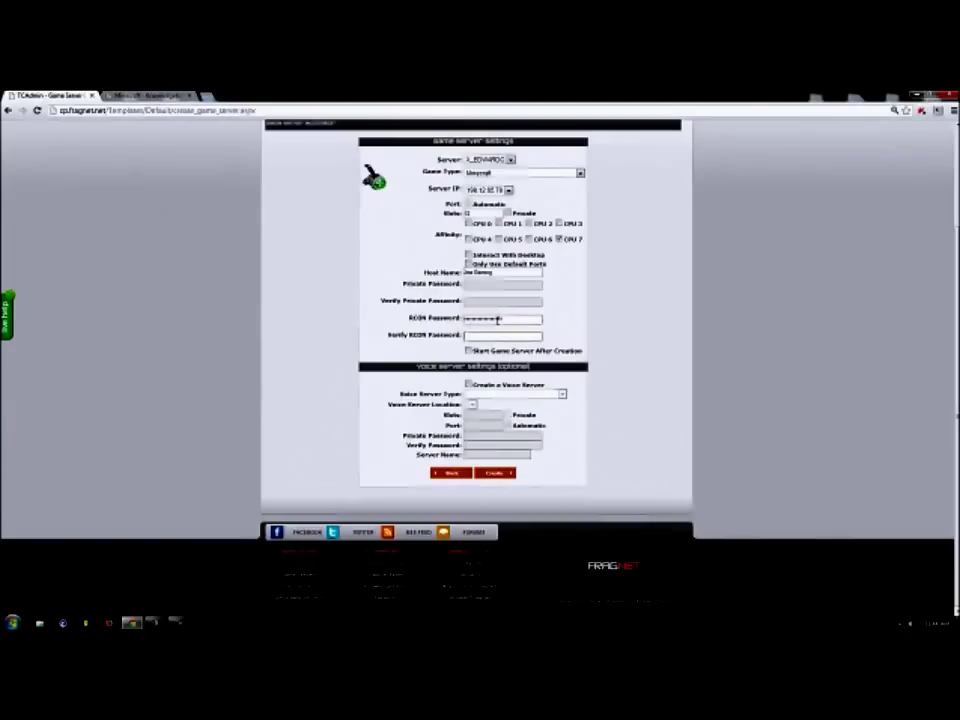
key("Tab")
type("password123")
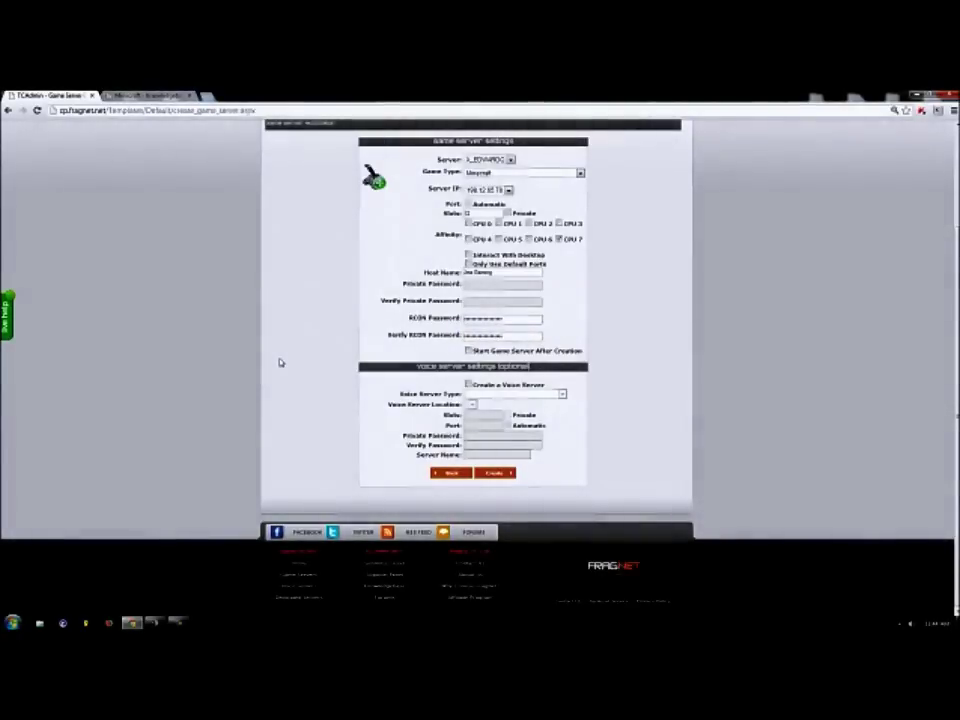
scroll(280, 363, "up", 2)
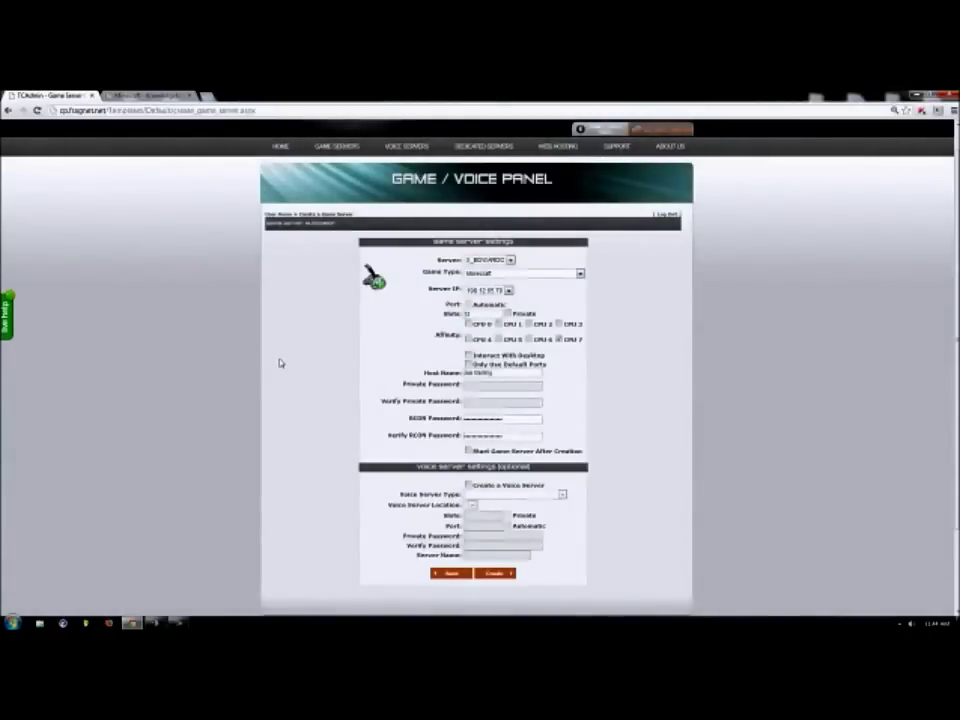
scroll(671, 424, "down", 2)
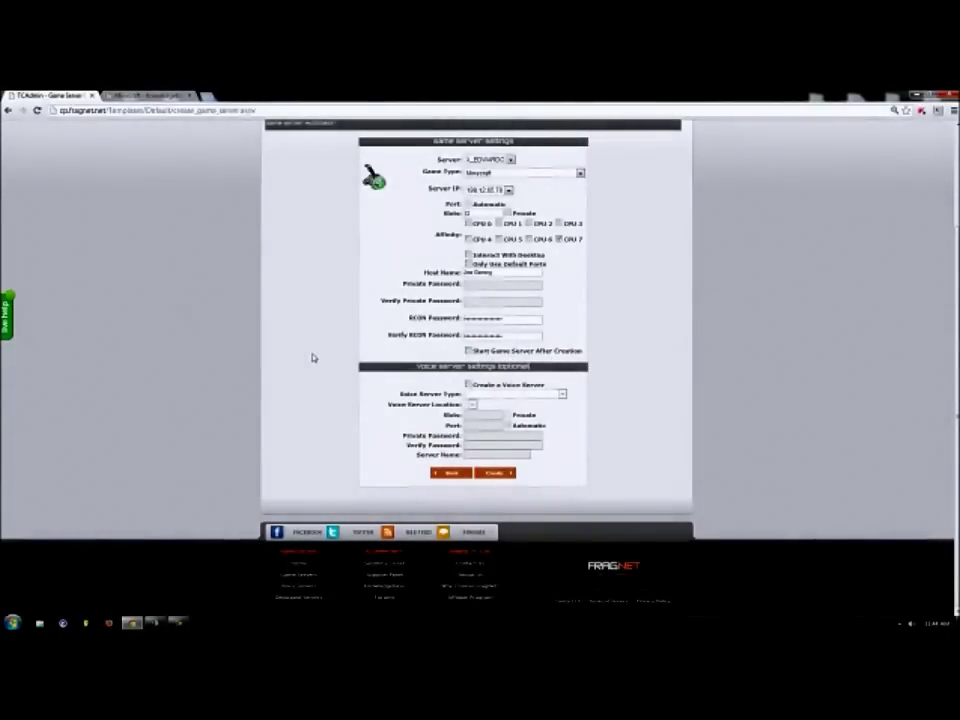
scroll(312, 357, "up", 2)
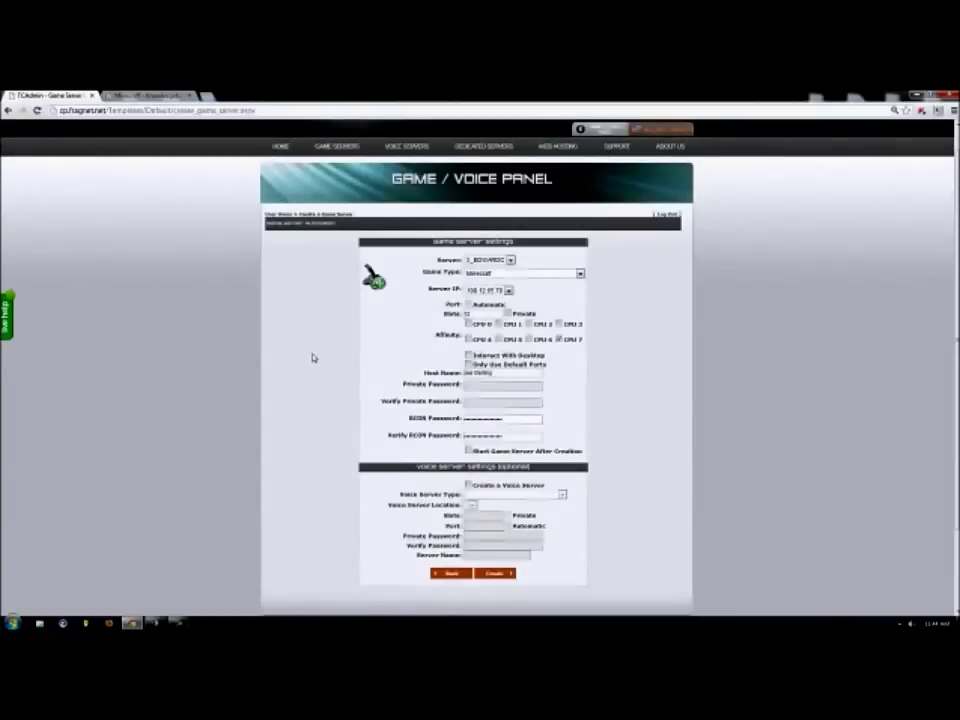
scroll(312, 357, "down", 1)
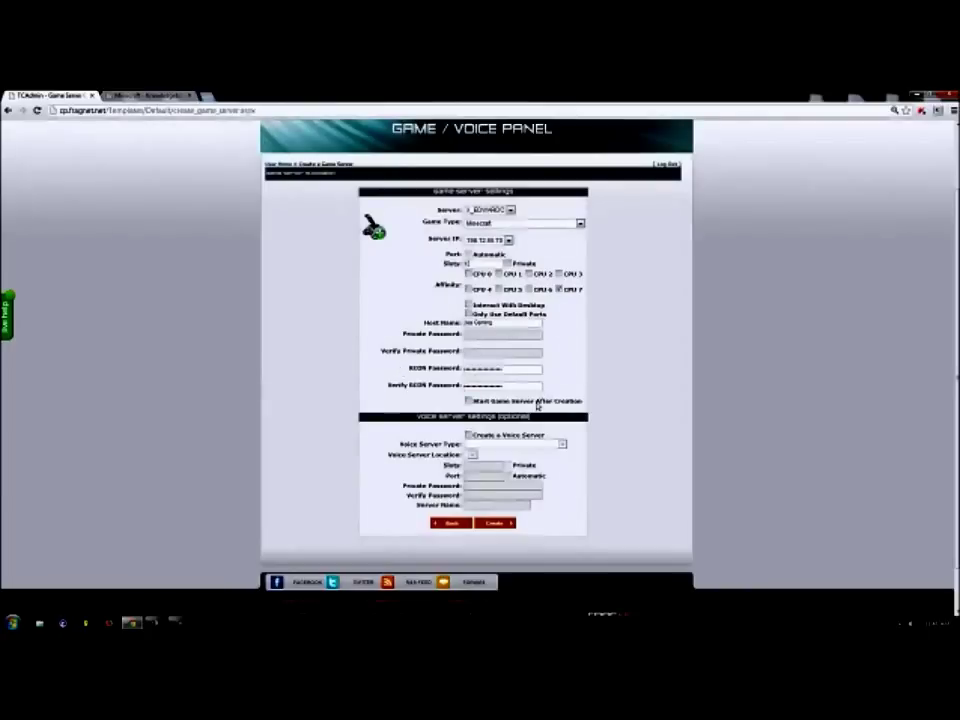
scroll(537, 405, "down", 1)
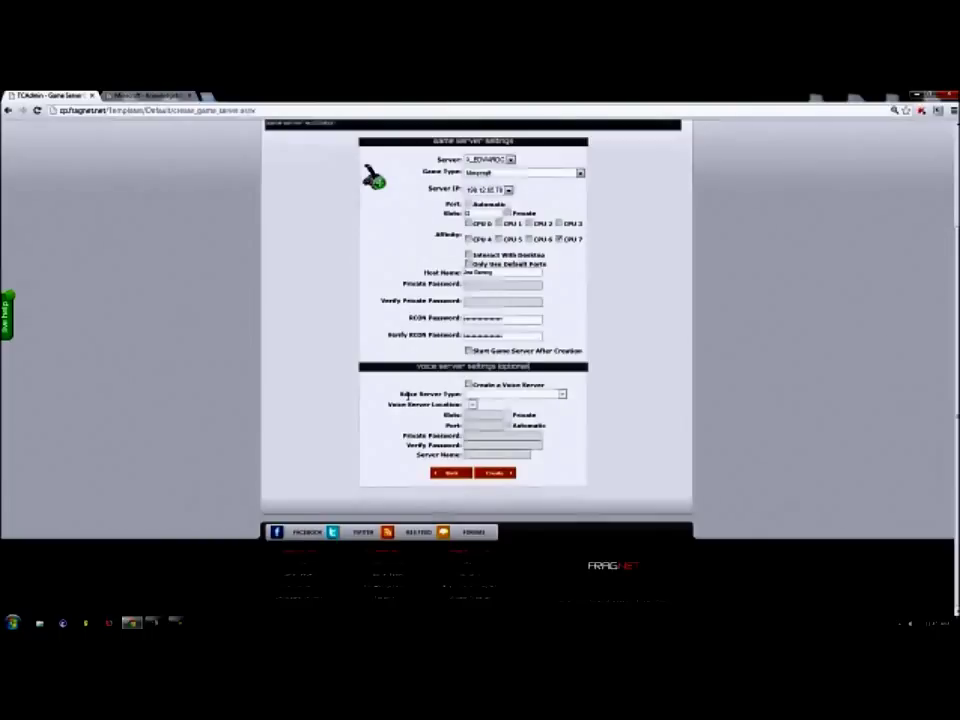
Add a TS3 voice server and pick its location and IP address.
left_click(468, 385)
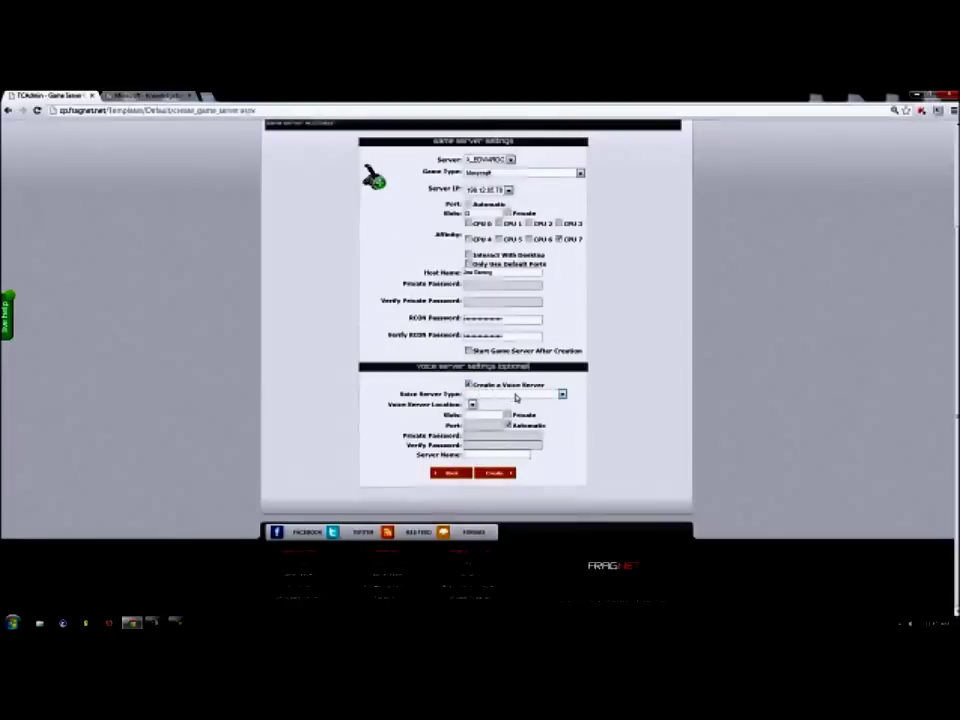
left_click(515, 396)
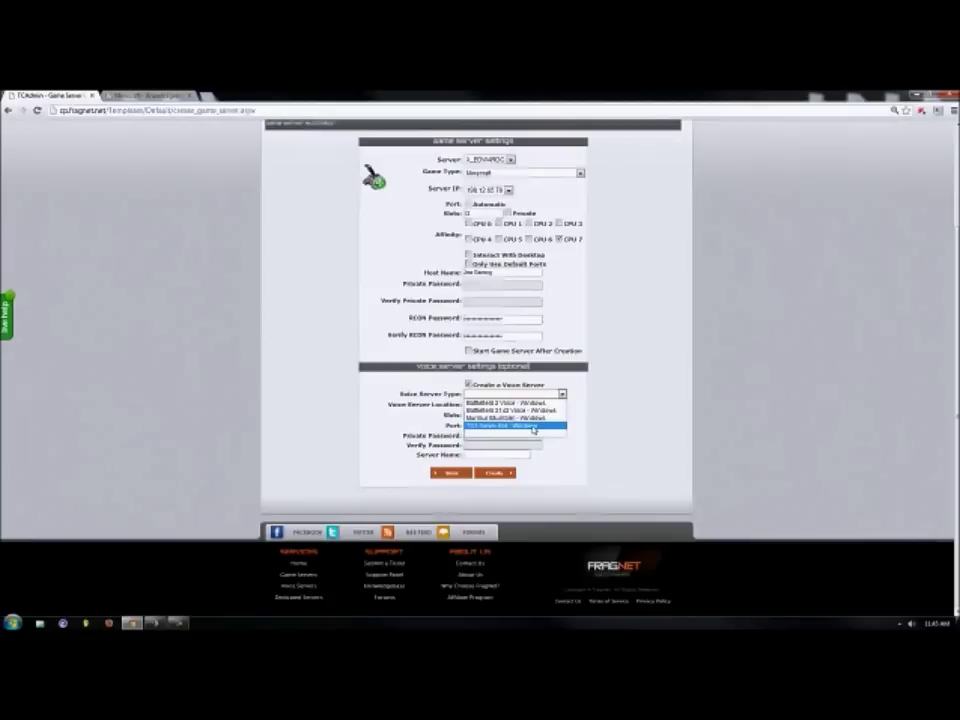
left_click(533, 427)
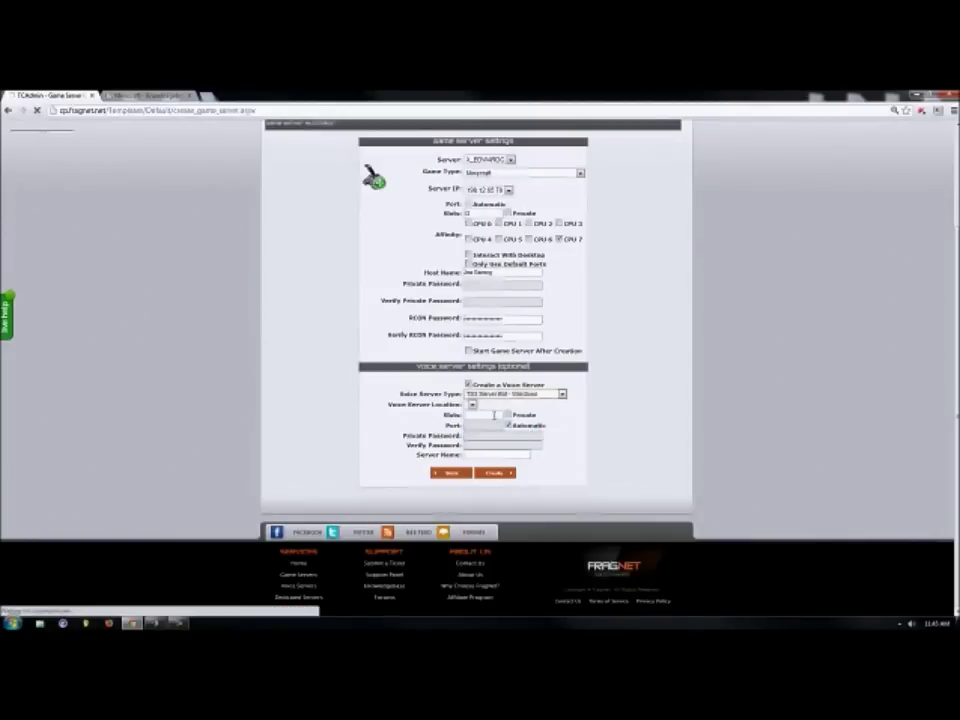
scroll(654, 476, "down", 5)
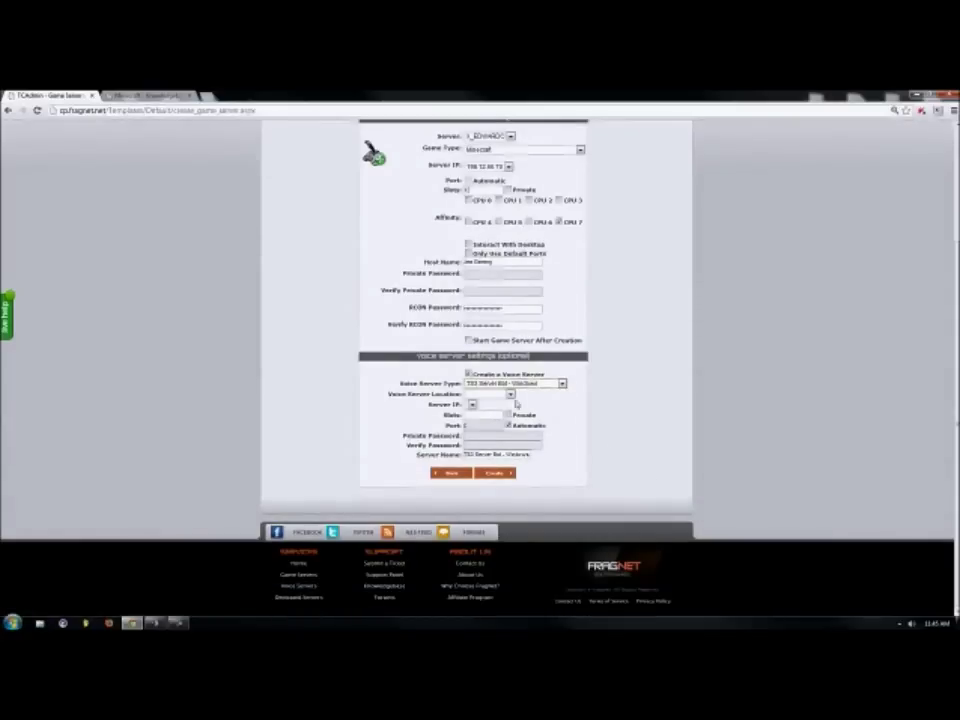
left_click(510, 396)
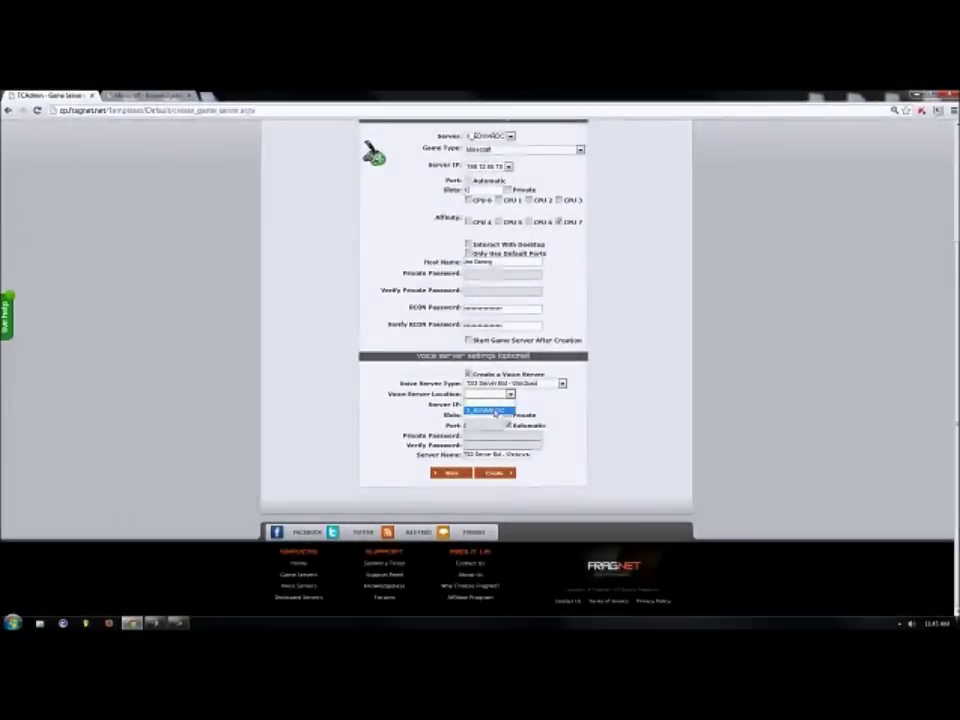
left_click(490, 411)
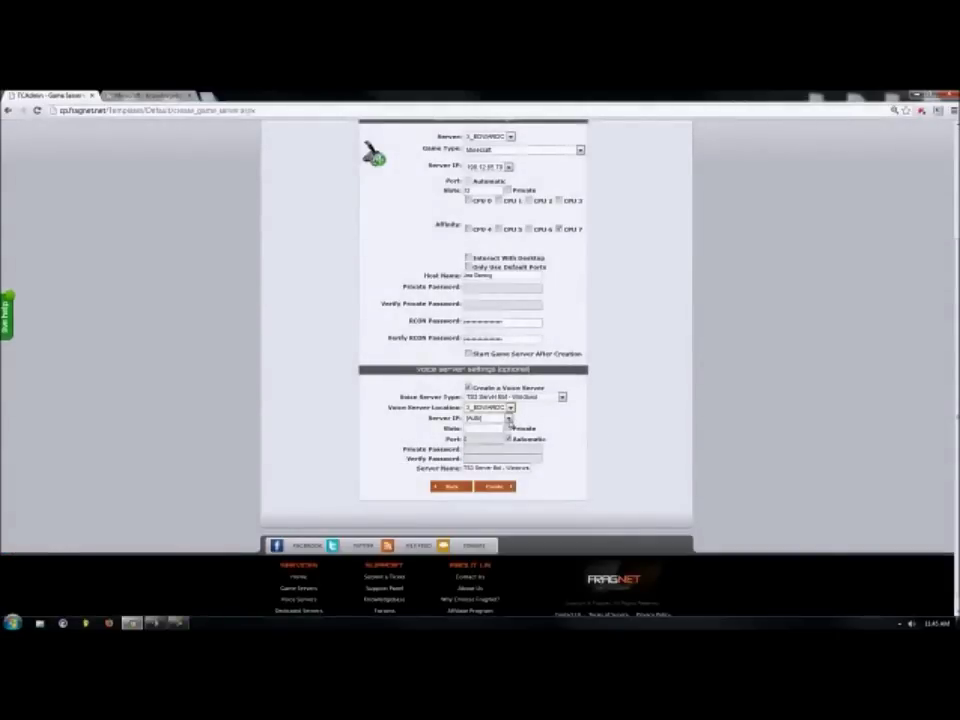
left_click(508, 420)
left_click(497, 456)
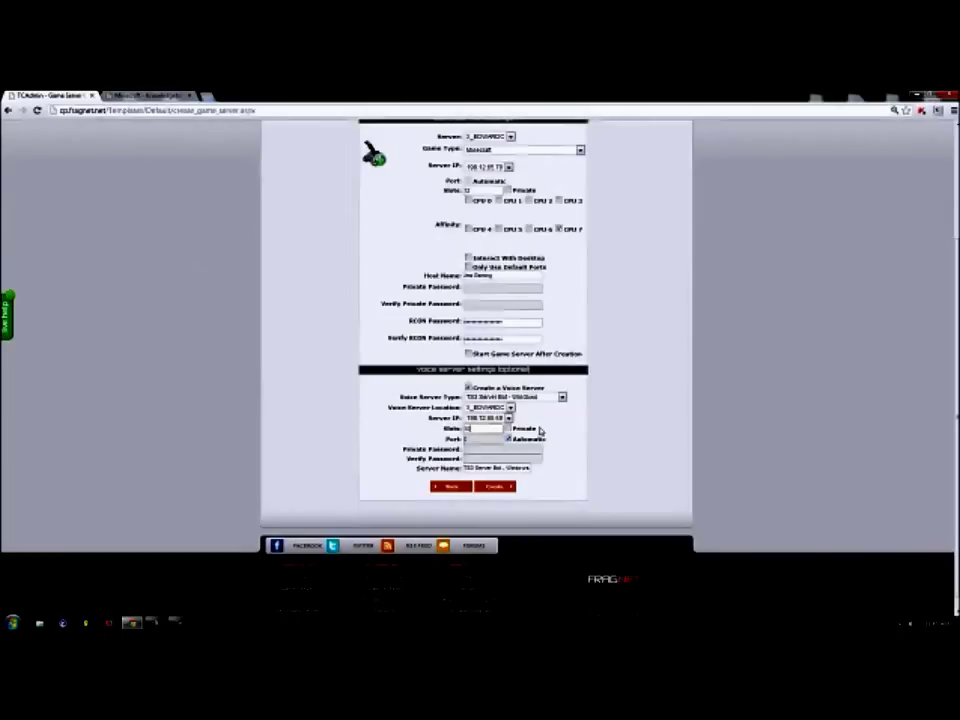
Give the voice server 10 slots and a new name, then create the servers.
type("10")
triple_click(489, 468)
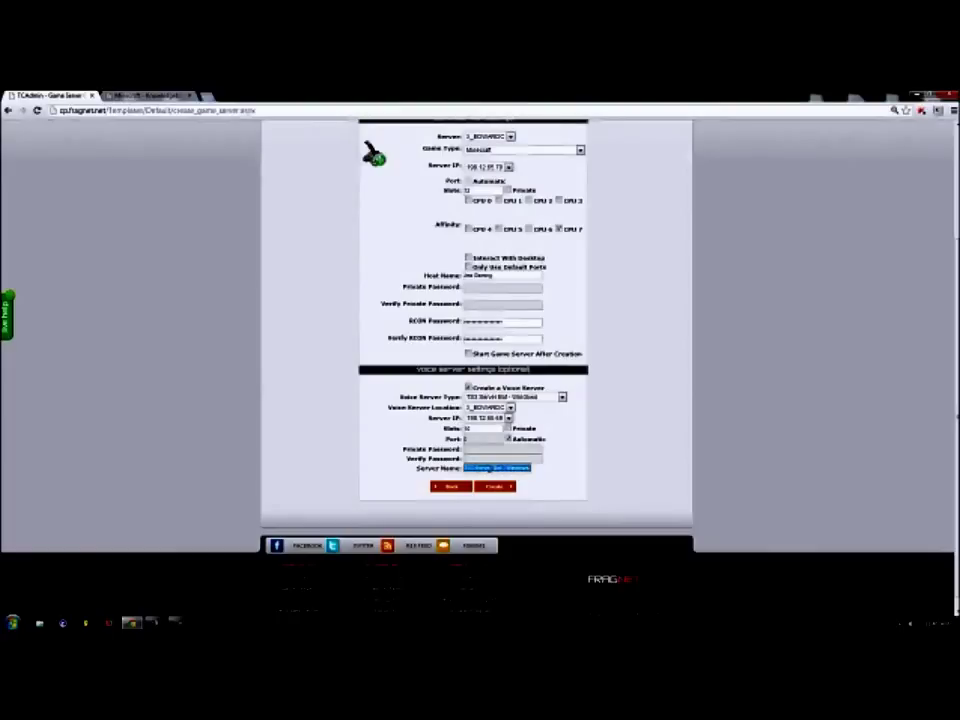
type("Joe Gaming")
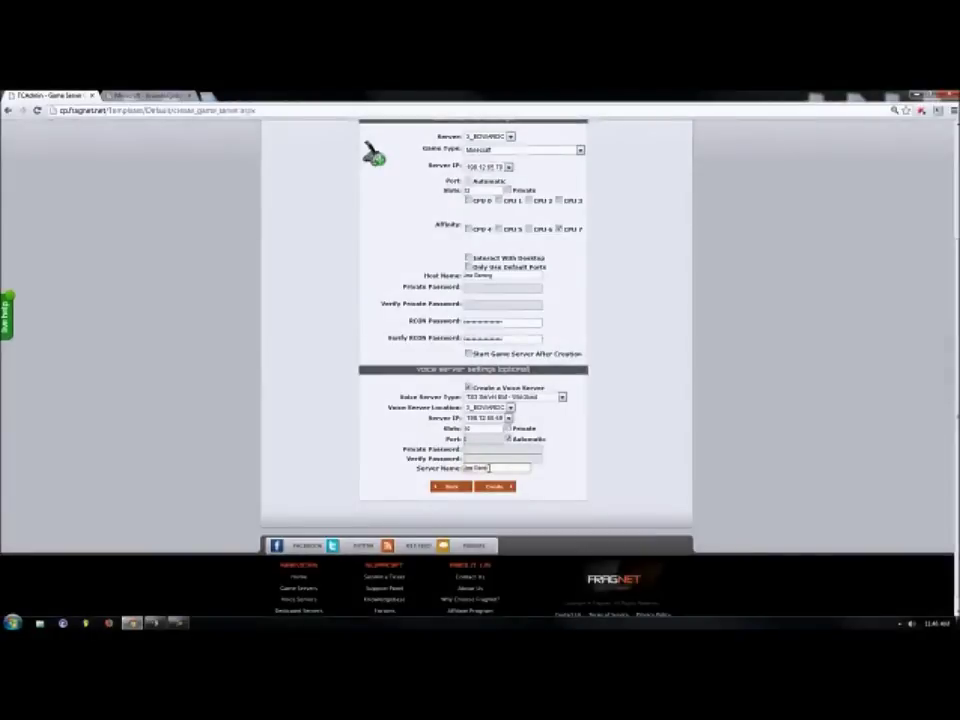
left_click(489, 488)
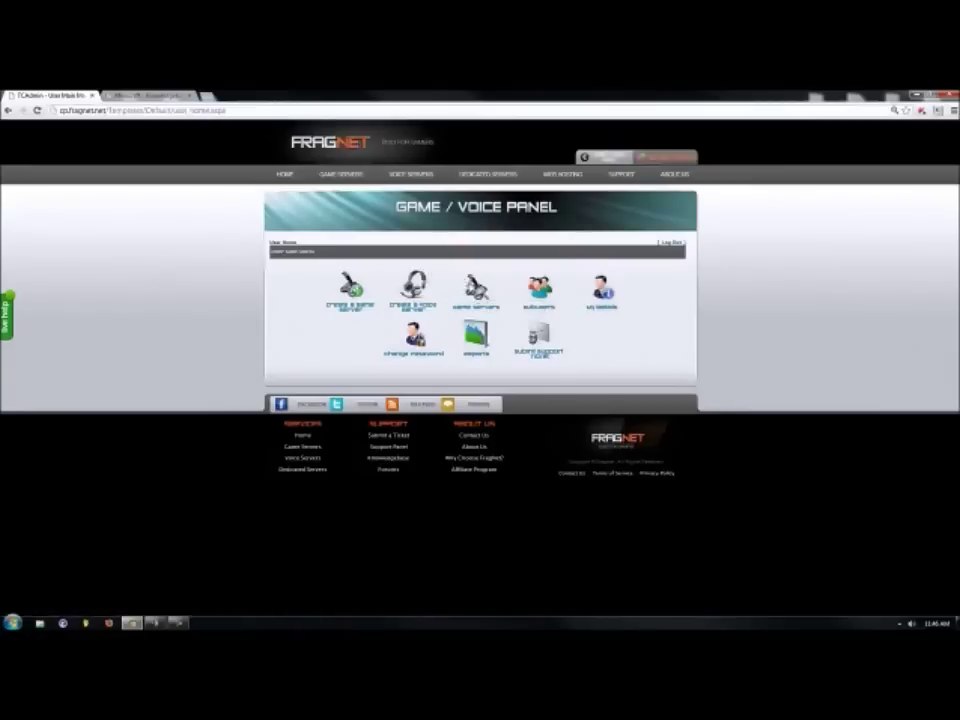
Open the Game Servers list showing the stopped Minecraft 12-slot server.
left_click(476, 308)
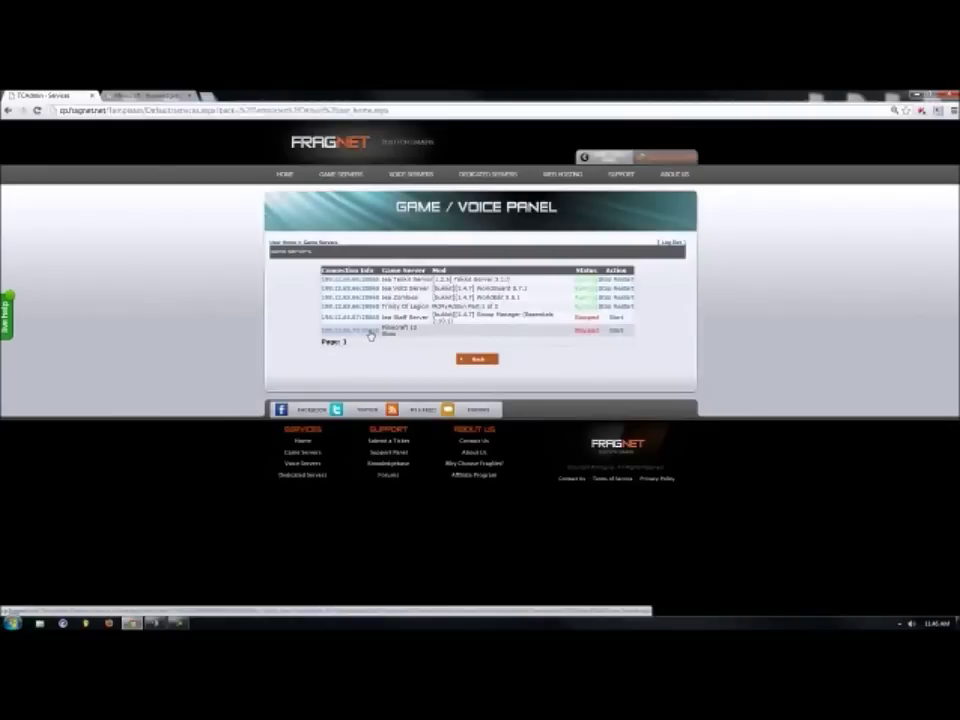
Open the Minecraft 12-slot server's management page via its connection link.
left_click(366, 334)
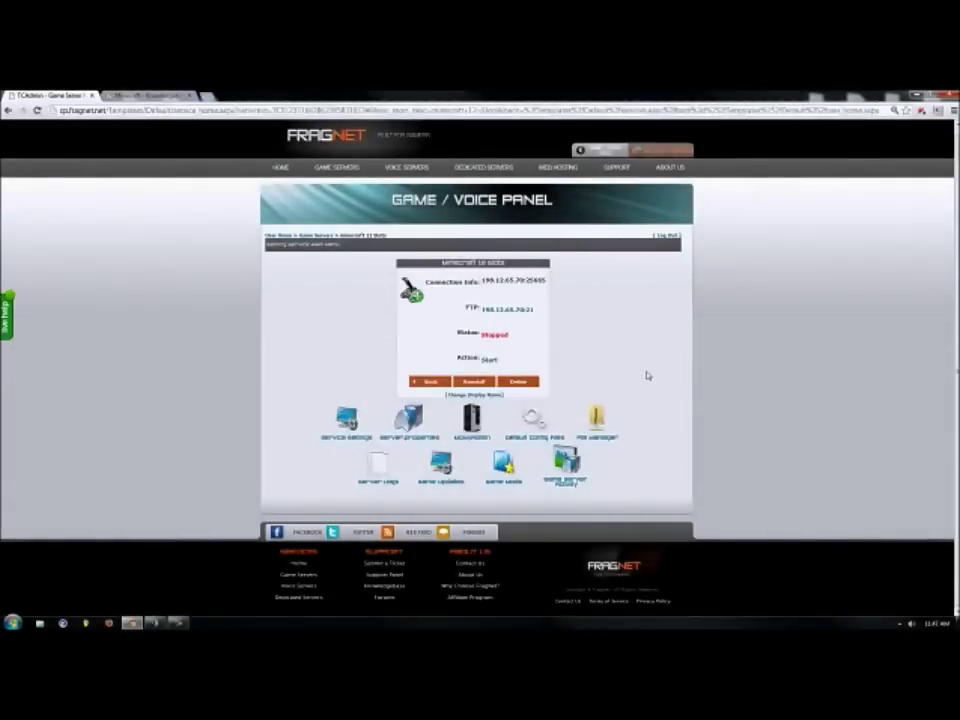
Install McMyAdmin Part 1 of 2 from Game Mods and return to the server page.
left_click(504, 467)
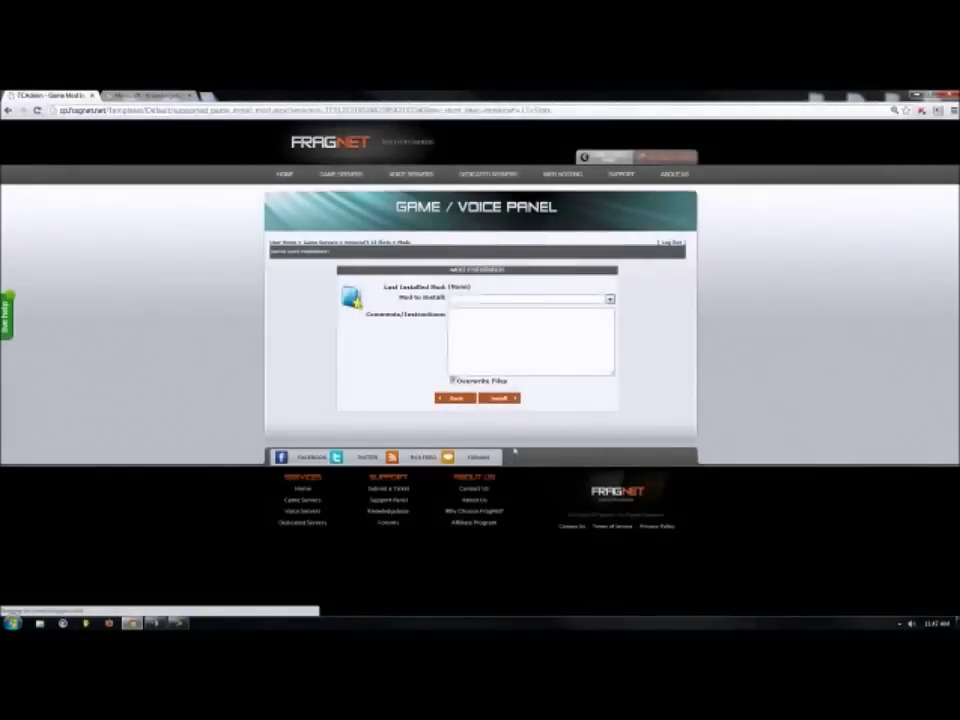
left_click(609, 300)
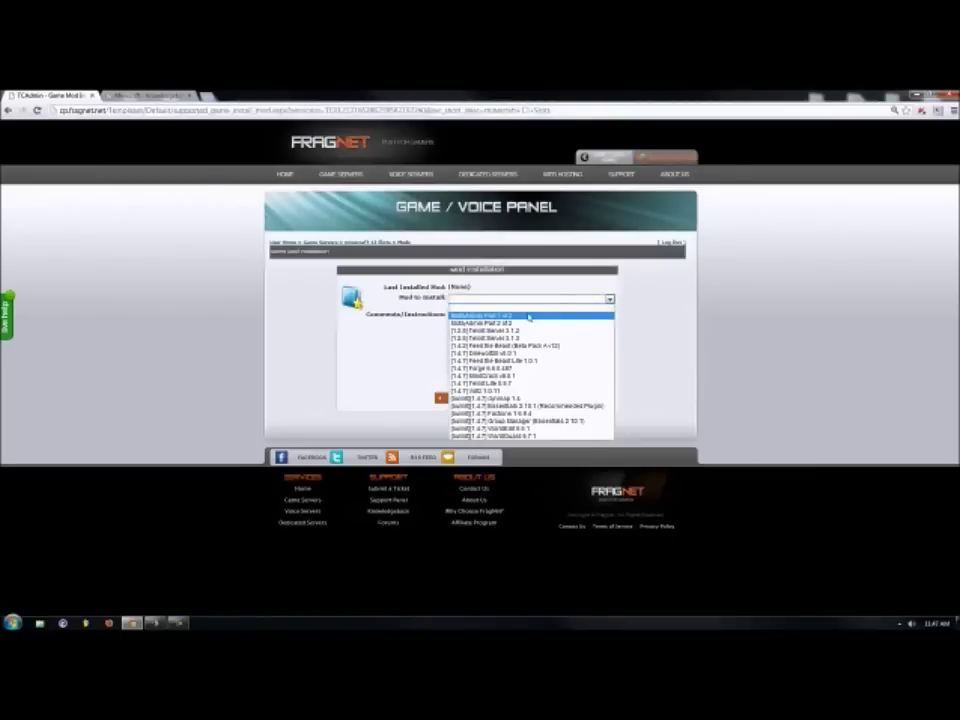
left_click(528, 317)
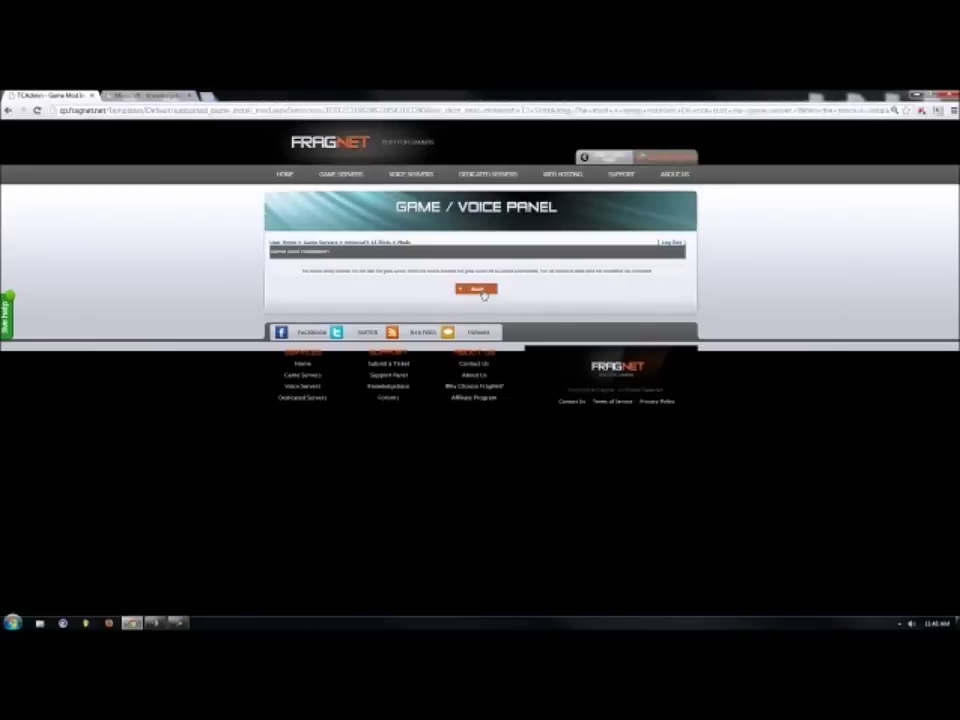
left_click(477, 289)
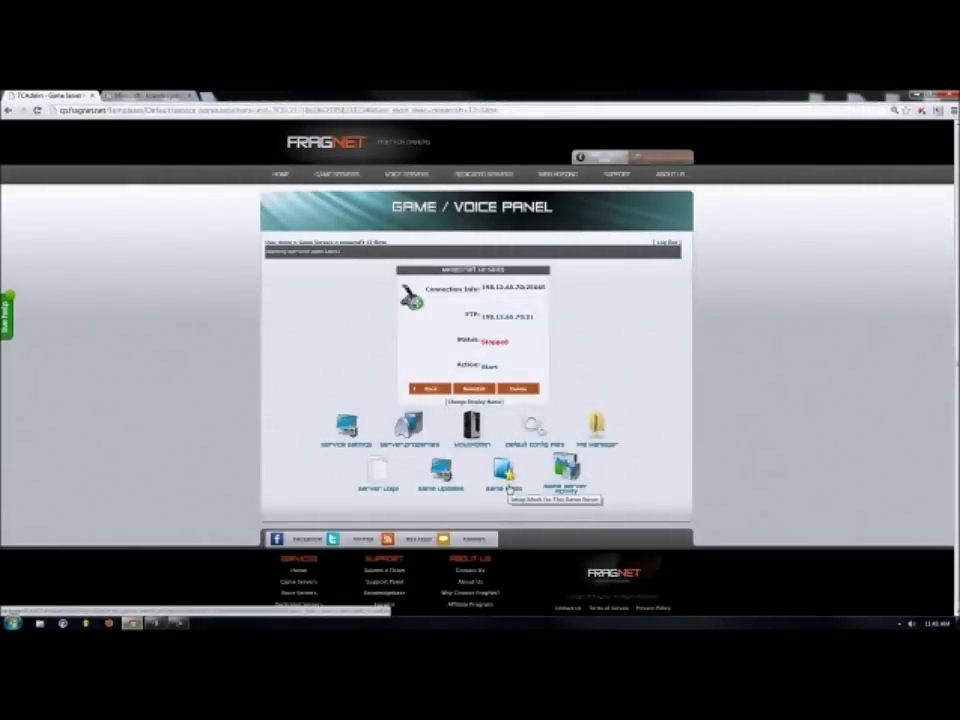
Pick [1.2.5] Tekkit Server 3.1.2 in Game Mods and install it.
left_click(508, 488)
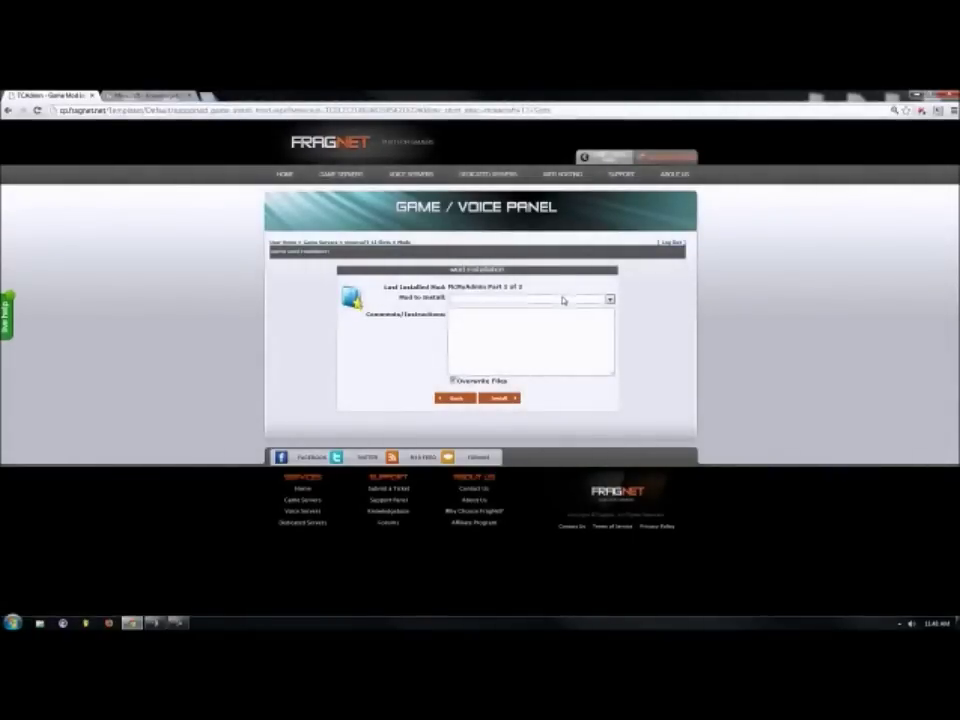
left_click(562, 300)
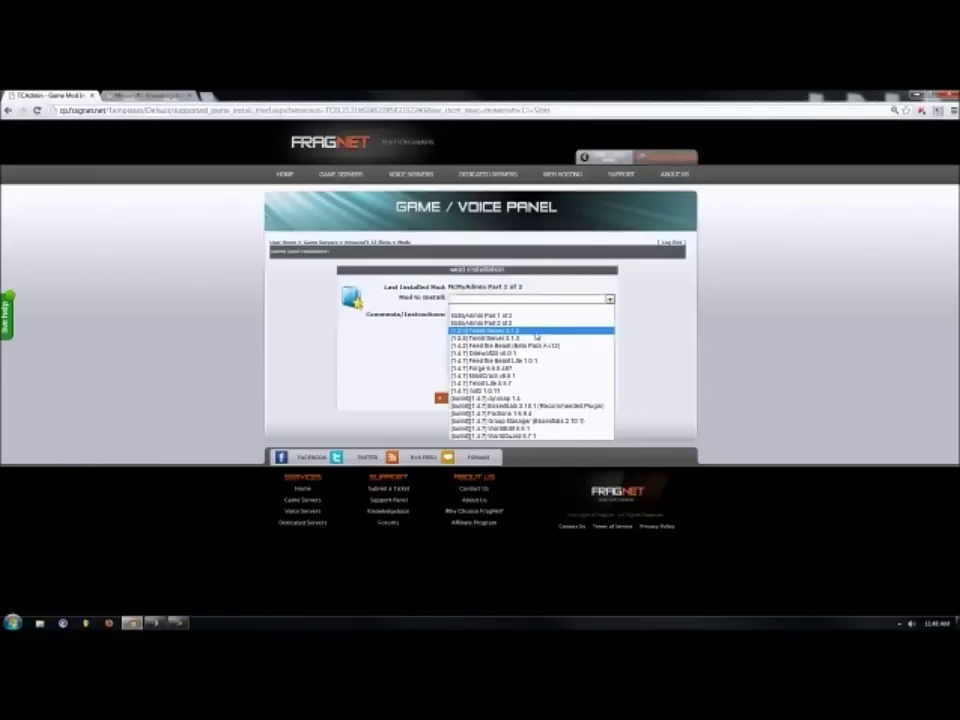
left_click(541, 332)
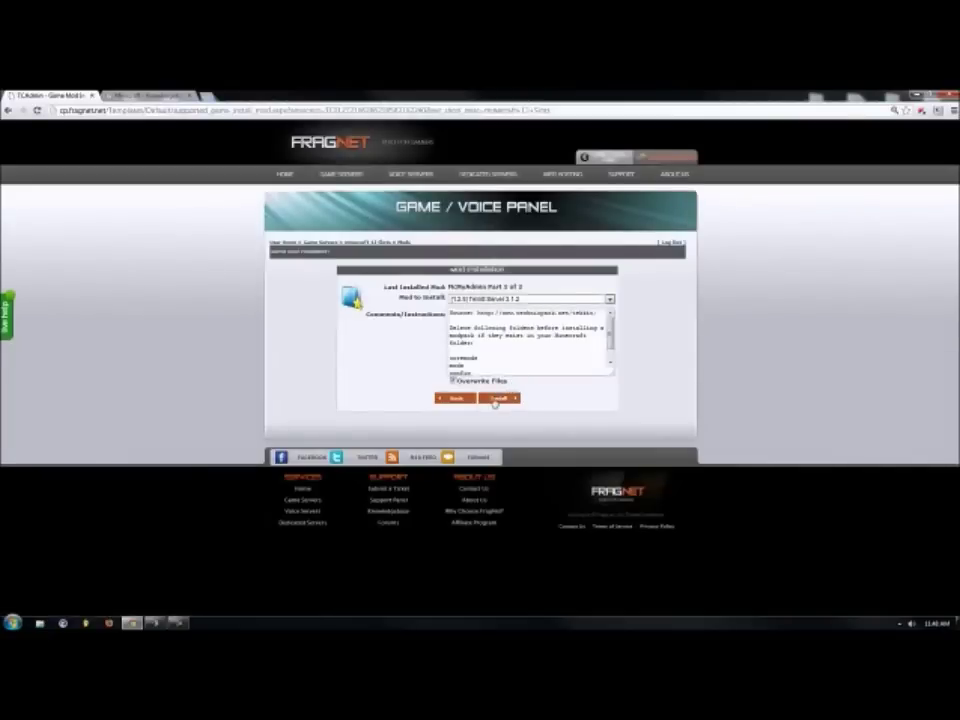
left_click(496, 400)
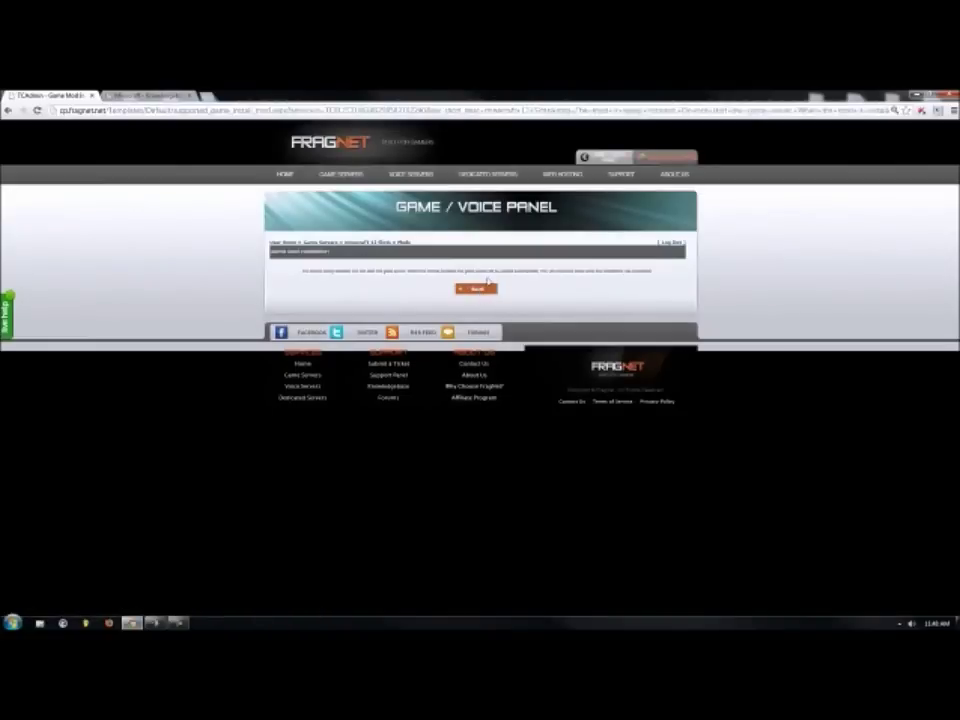
Back on the server page, choose the Essentials 2.10.1 mod for installation in Game Mods.
left_click(479, 291)
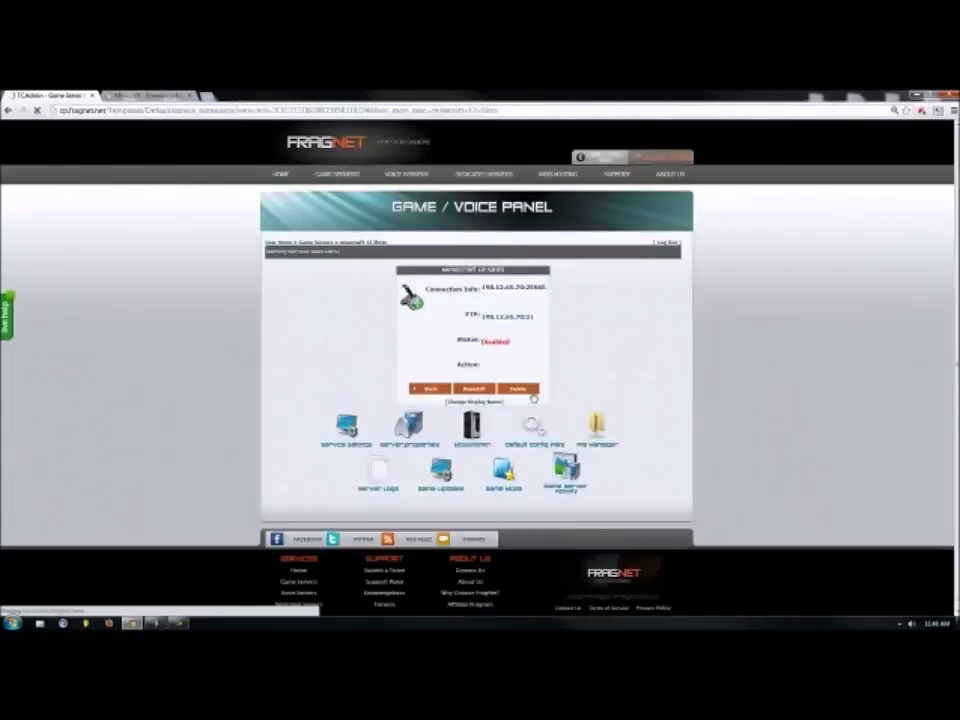
left_click(508, 472)
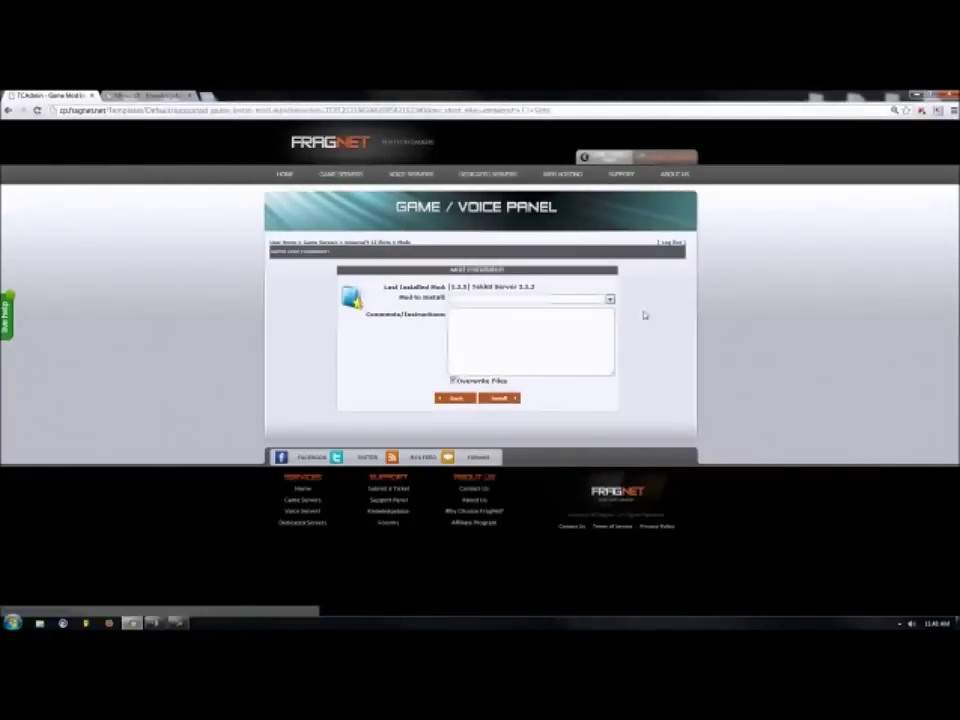
left_click(609, 299)
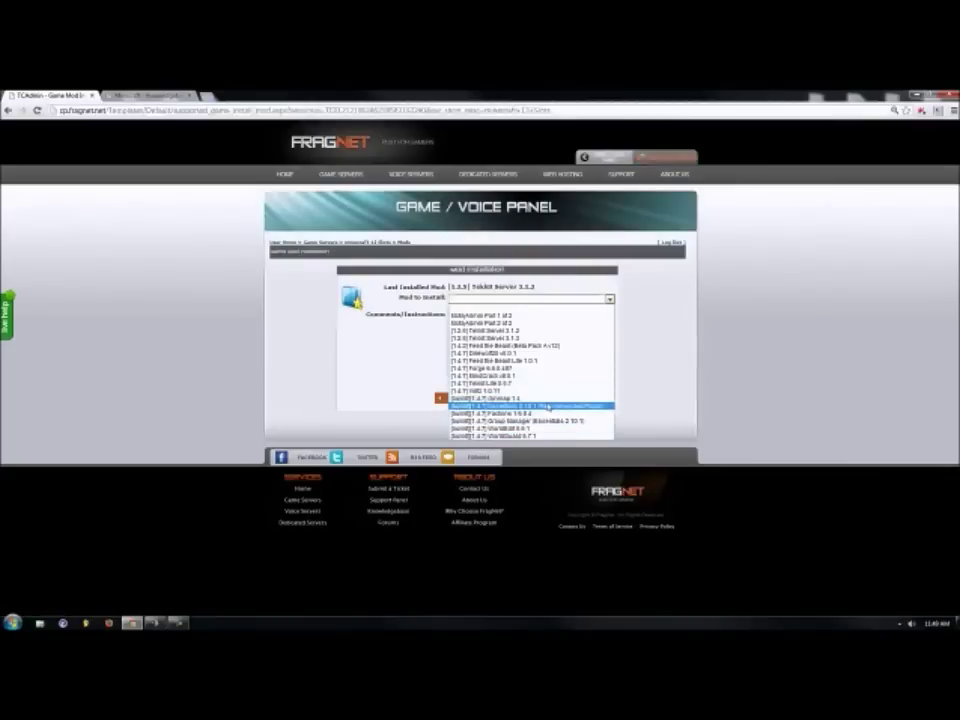
left_click(546, 406)
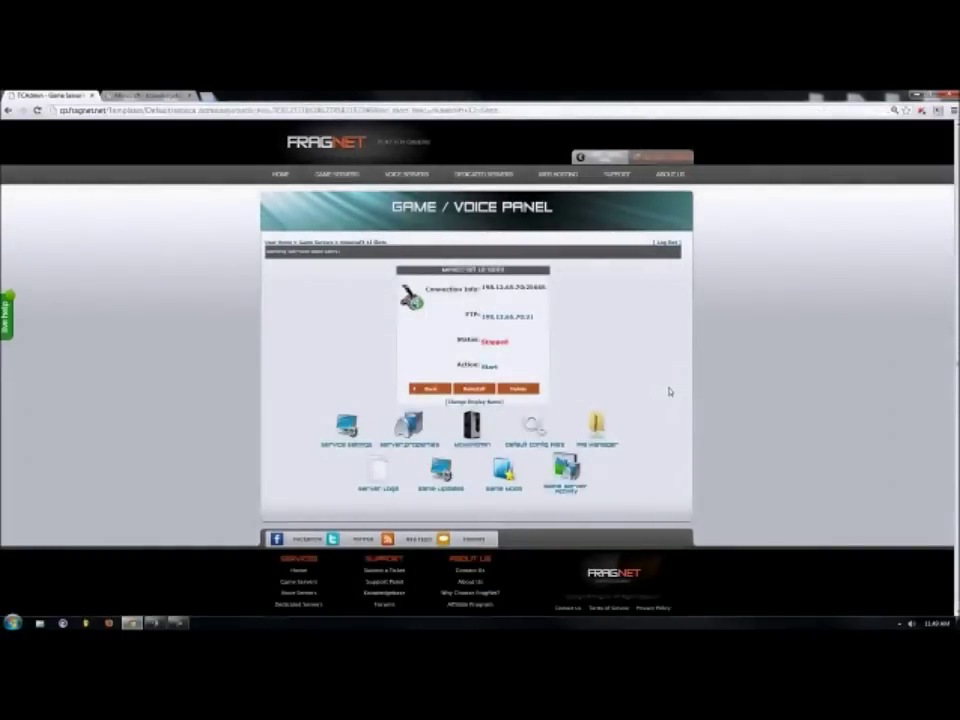
scroll(670, 392, "down", 1)
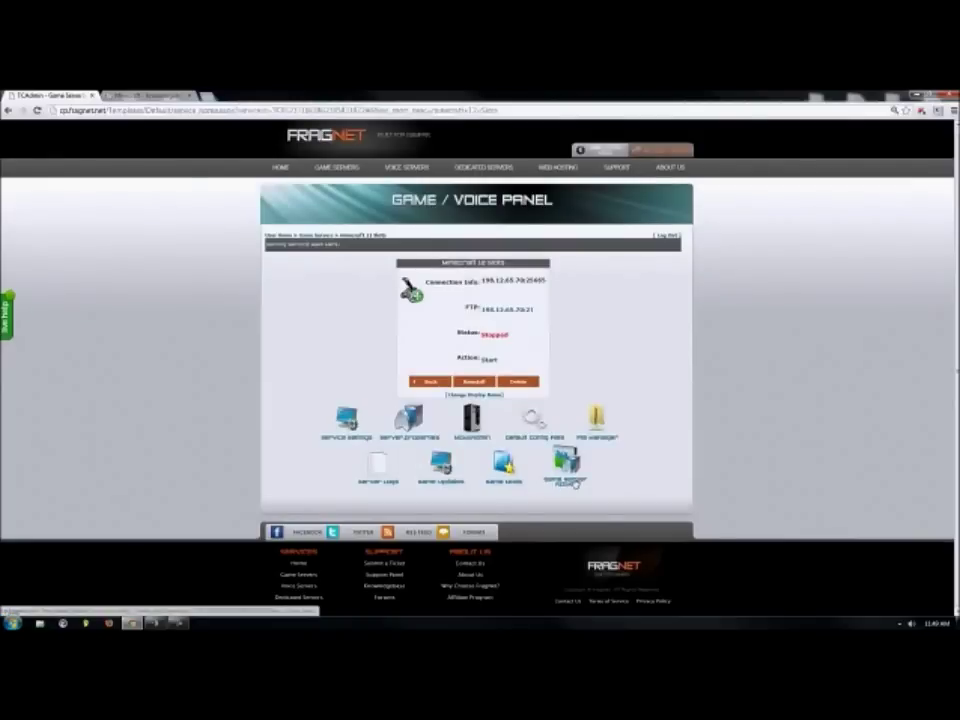
Start the Minecraft server so its status reads Running, then view its service settings.
left_click(486, 362)
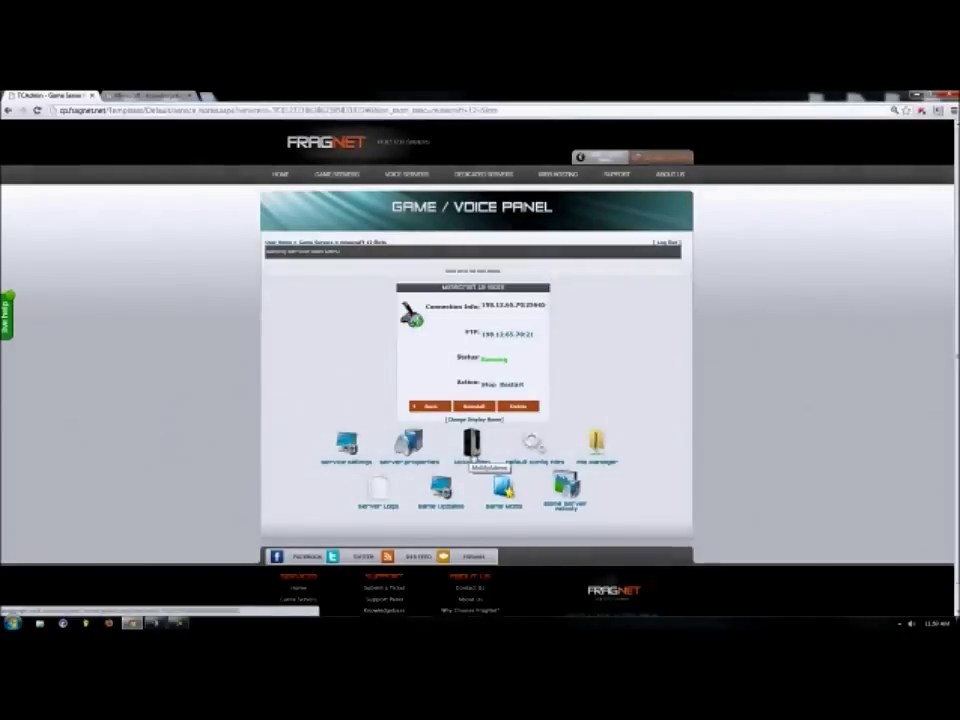
left_click(352, 462)
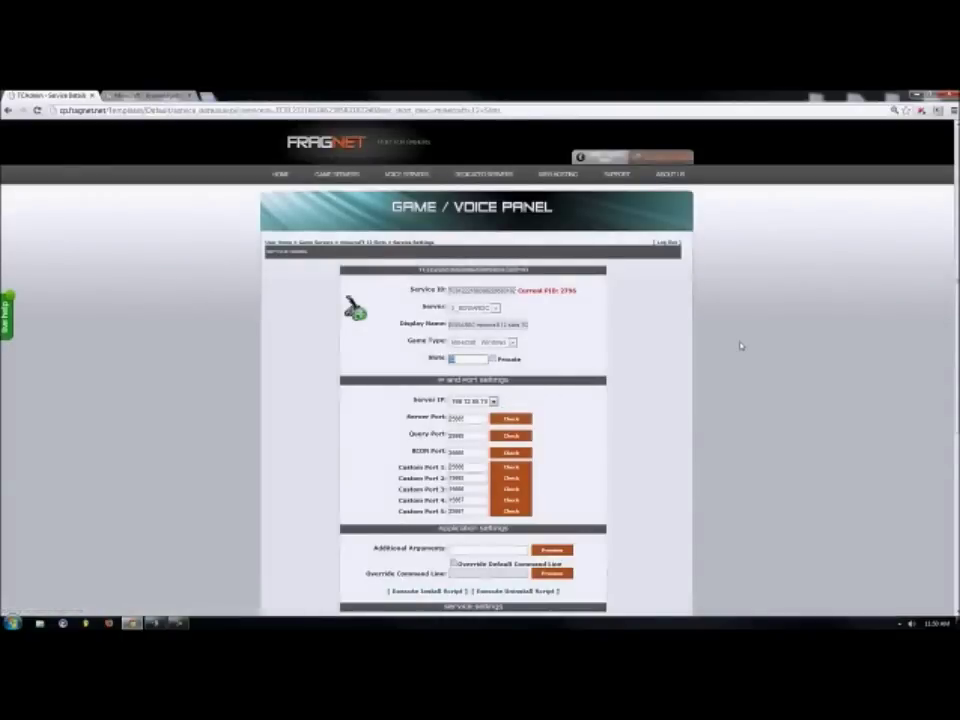
Scroll through the service settings form, return to the server overview, and leave the login tab.
scroll(741, 346, "down", 3)
scroll(741, 346, "up", 2)
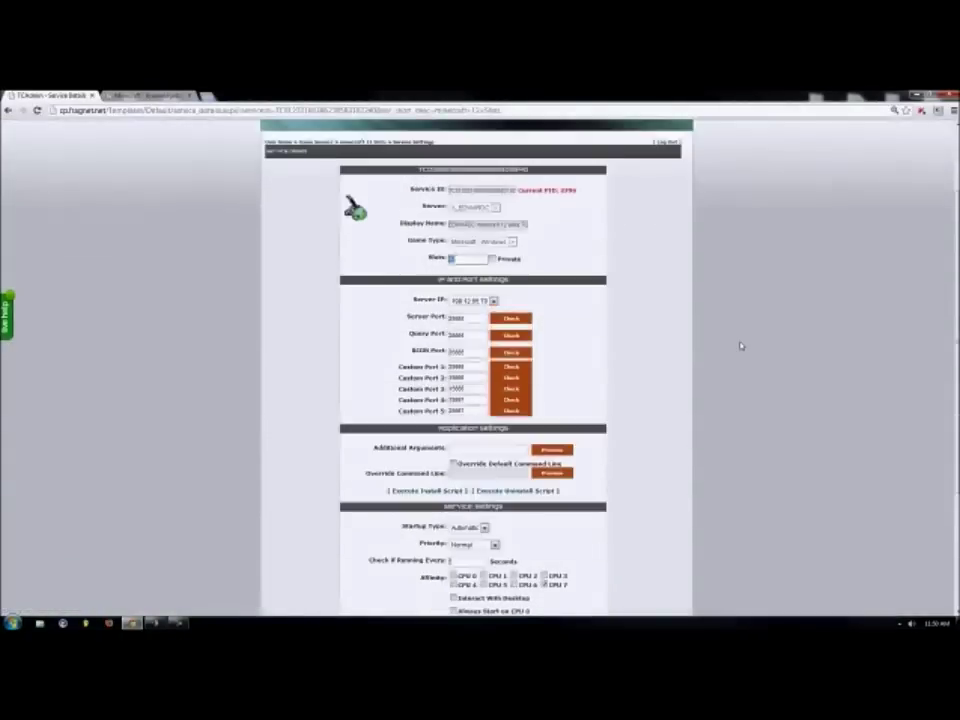
scroll(741, 346, "down", 2)
scroll(741, 346, "down", 2)
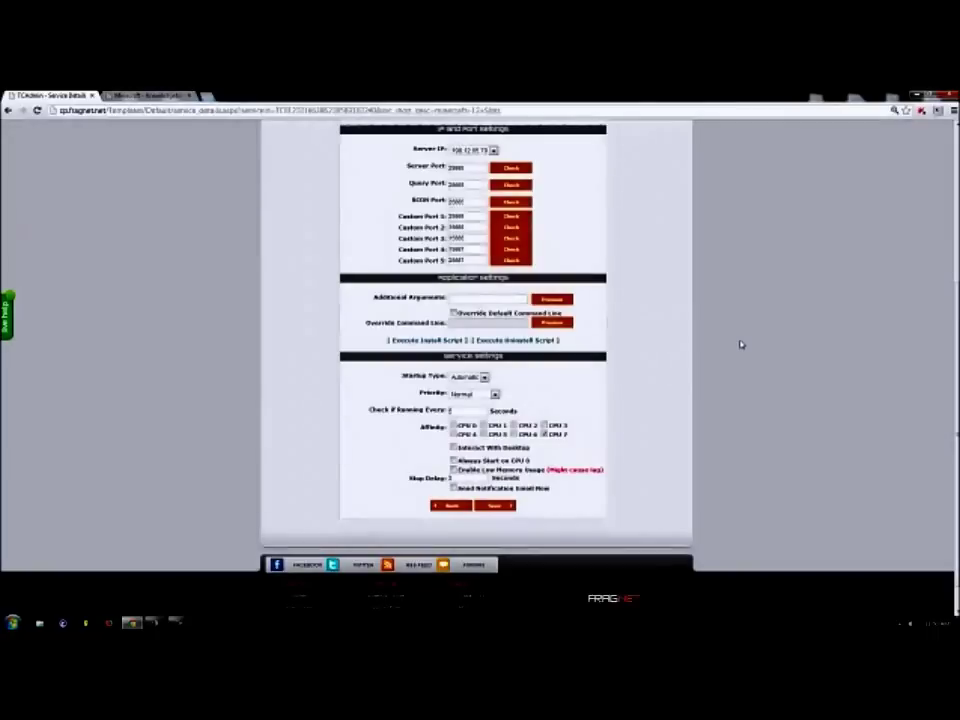
scroll(741, 346, "up", 3)
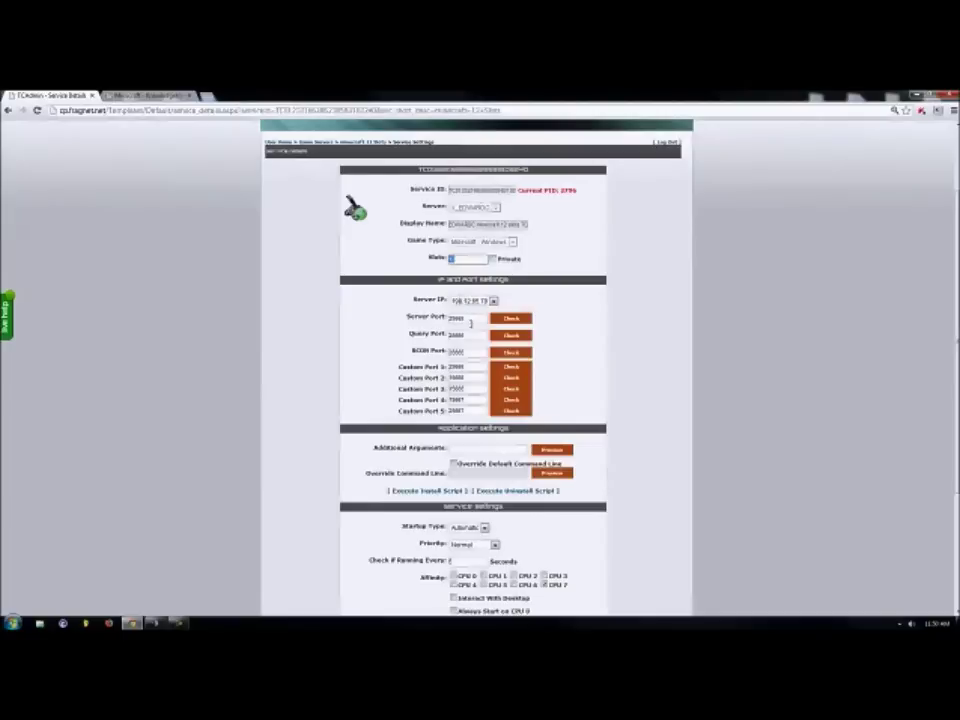
left_click(8, 110)
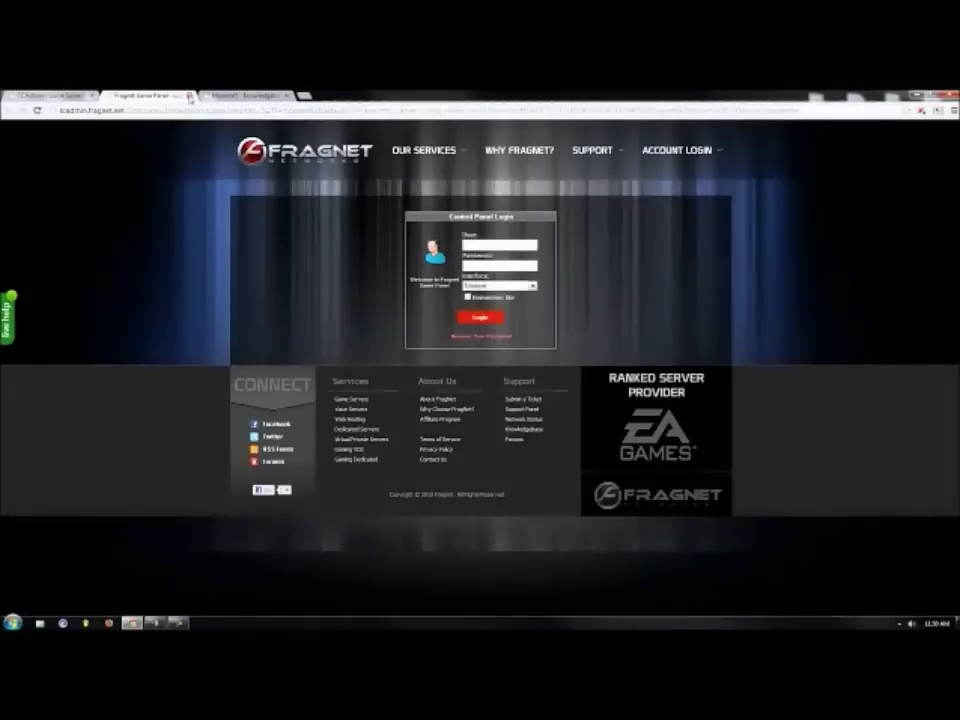
left_click(189, 97)
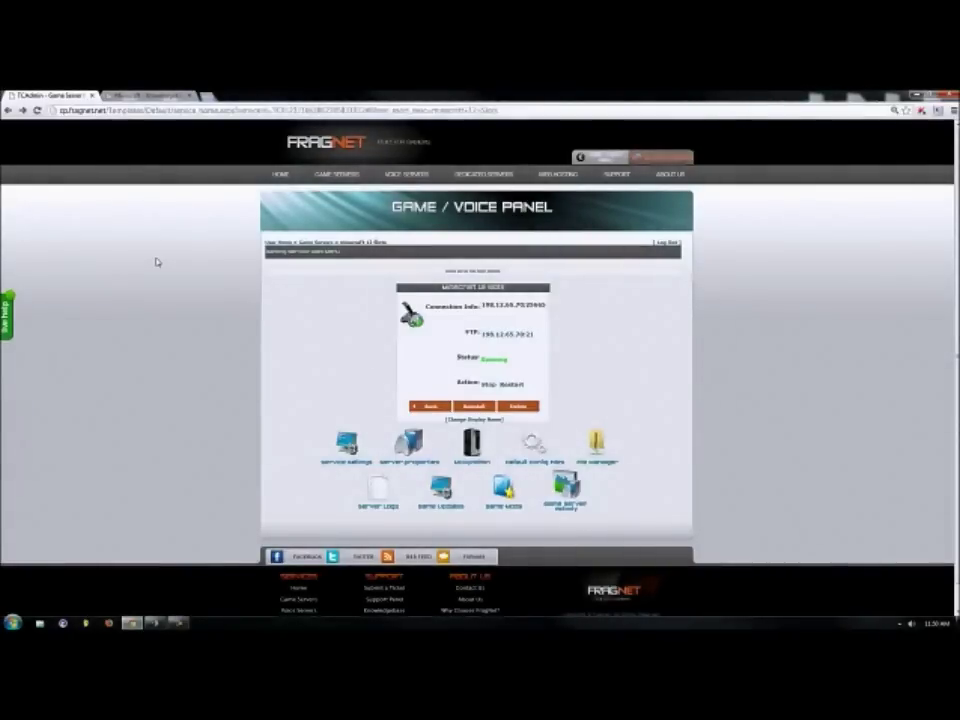
Look at the server's Default Config Files, then return to the server overview.
left_click(537, 459)
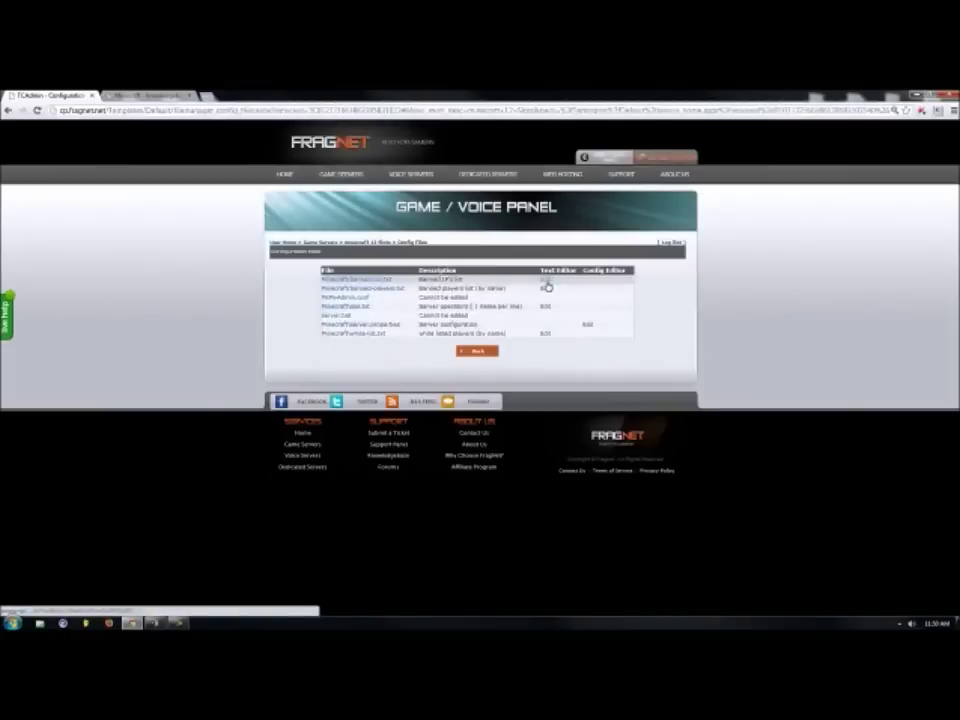
left_click(481, 352)
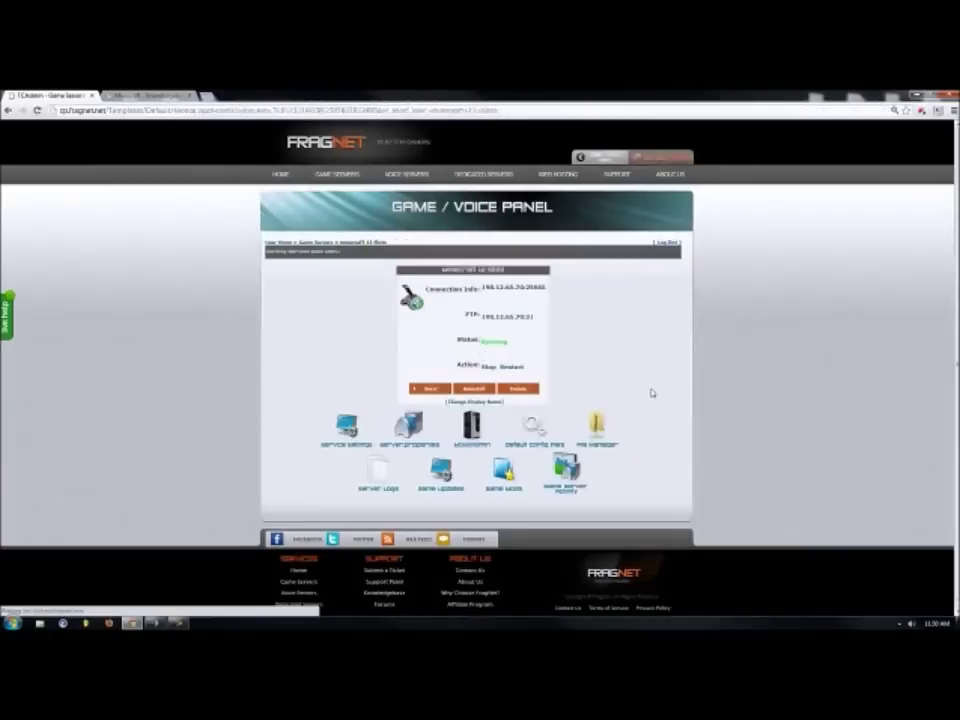
Browse the server's files in File Manager and return to the Minecraft server overview.
left_click(611, 441)
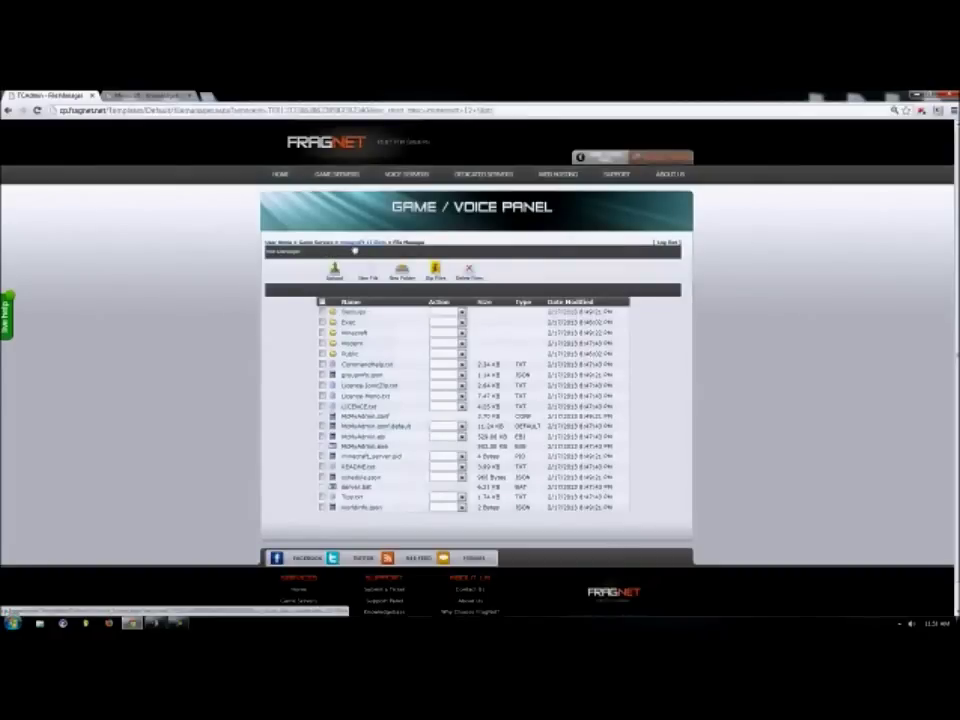
left_click(355, 248)
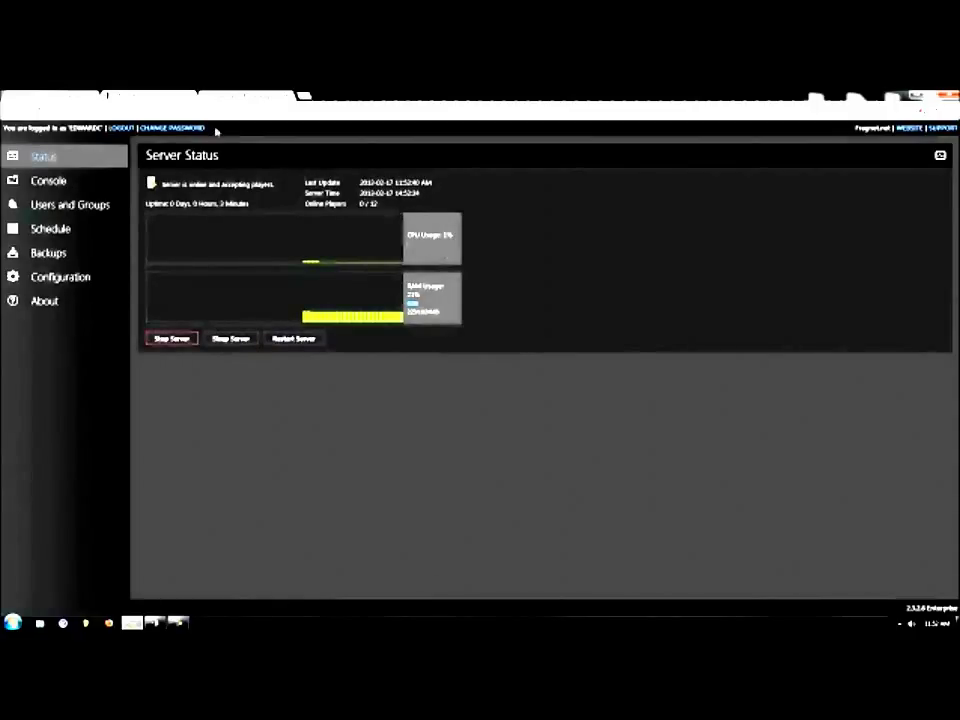
View the Console log, then move through the sidebar to the Users and Groups page.
left_click(92, 177)
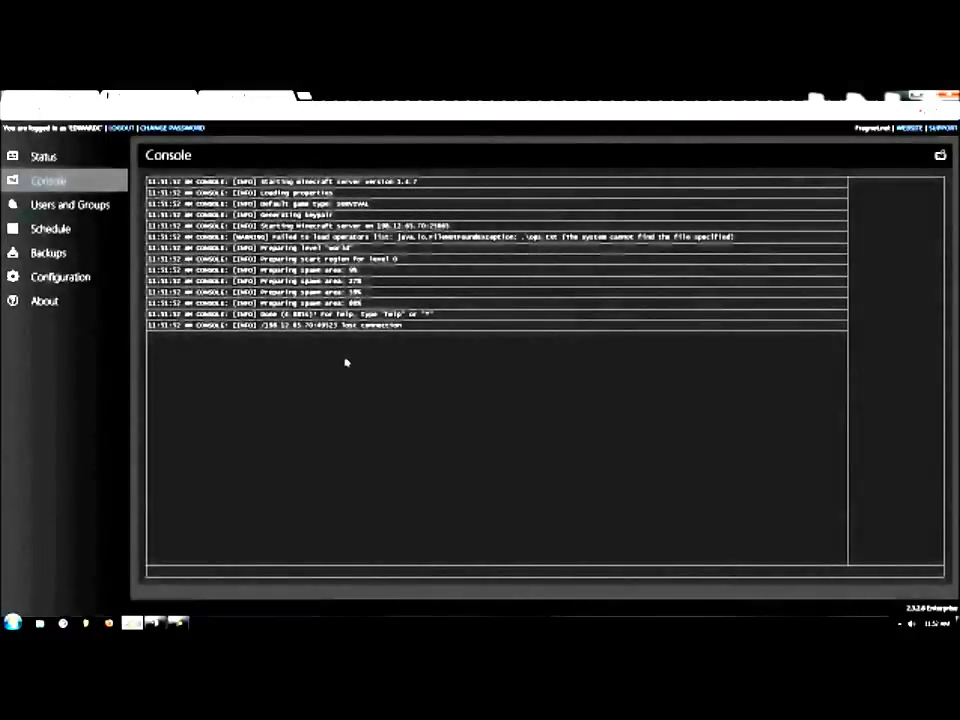
left_click(89, 239)
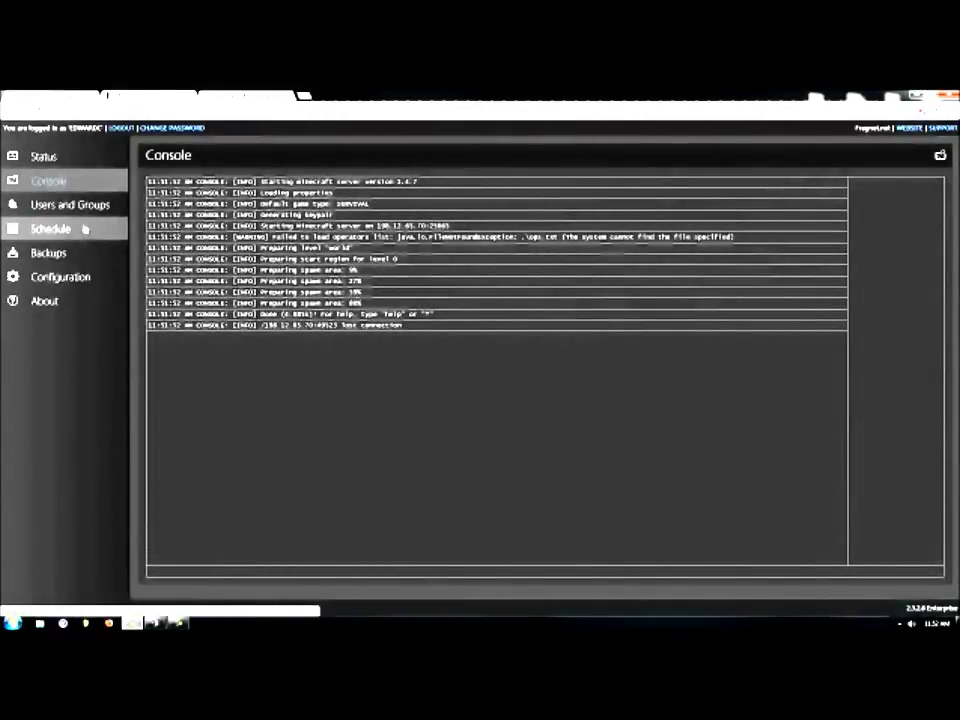
left_click(64, 208)
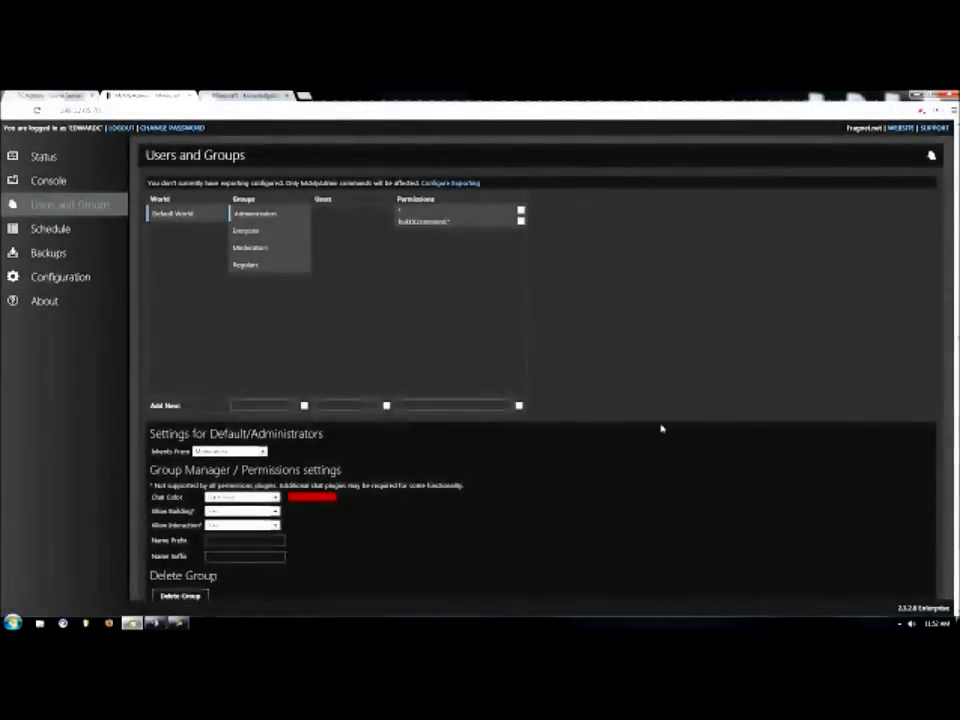
Review the Administrators, Everyone, Moderators and Regulars group settings, leaving the Add New group field empty.
scroll(655, 428, "down", 2)
scroll(650, 424, "up", 2)
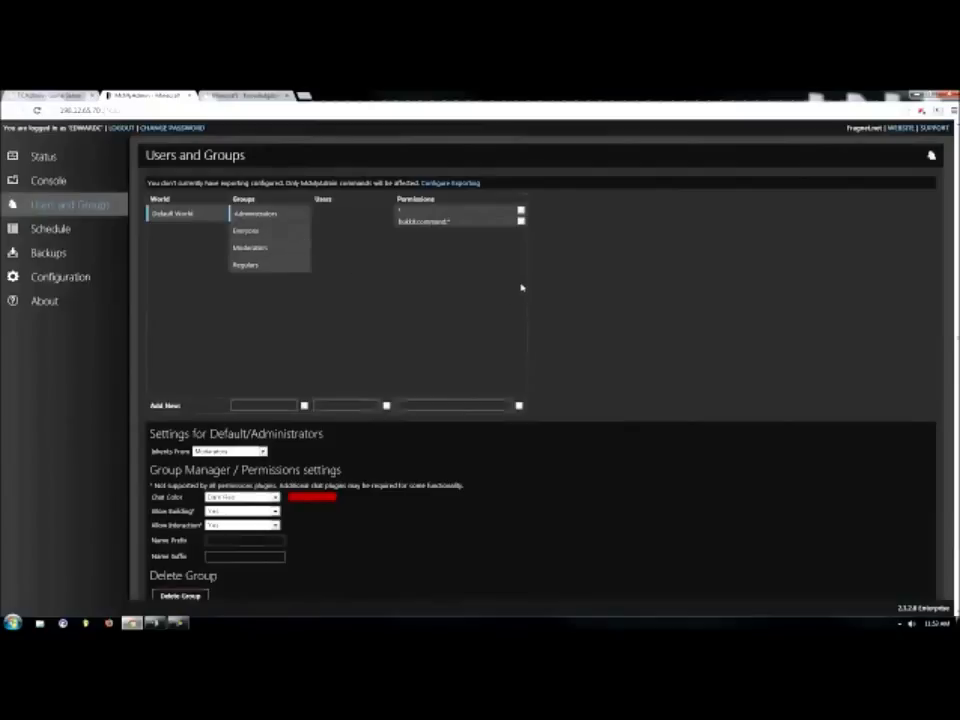
scroll(674, 352, "down", 2)
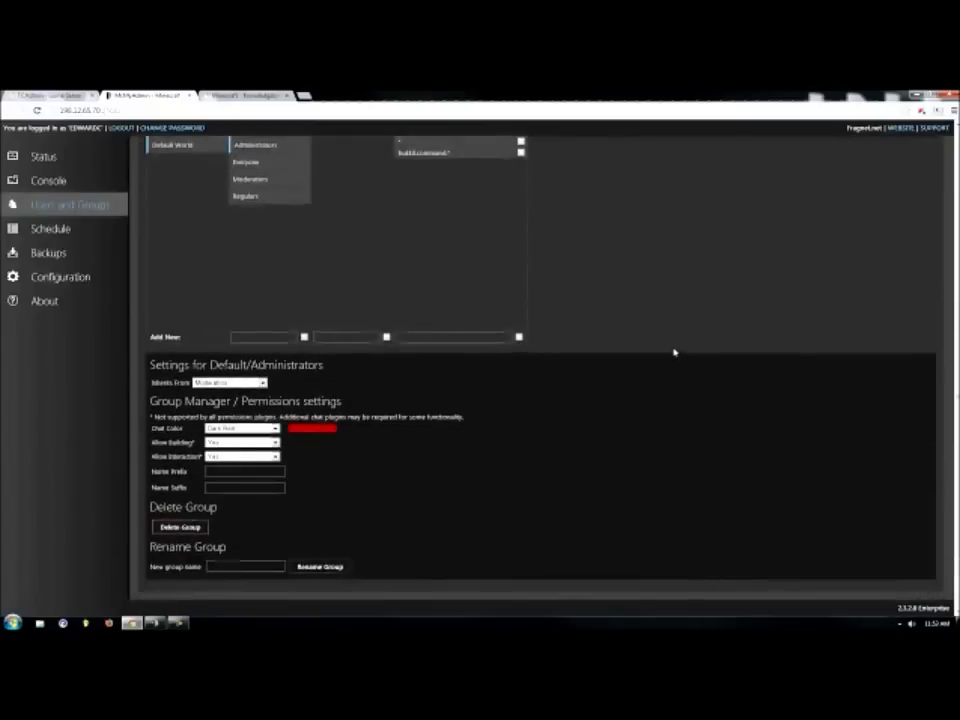
scroll(660, 346, "up", 2)
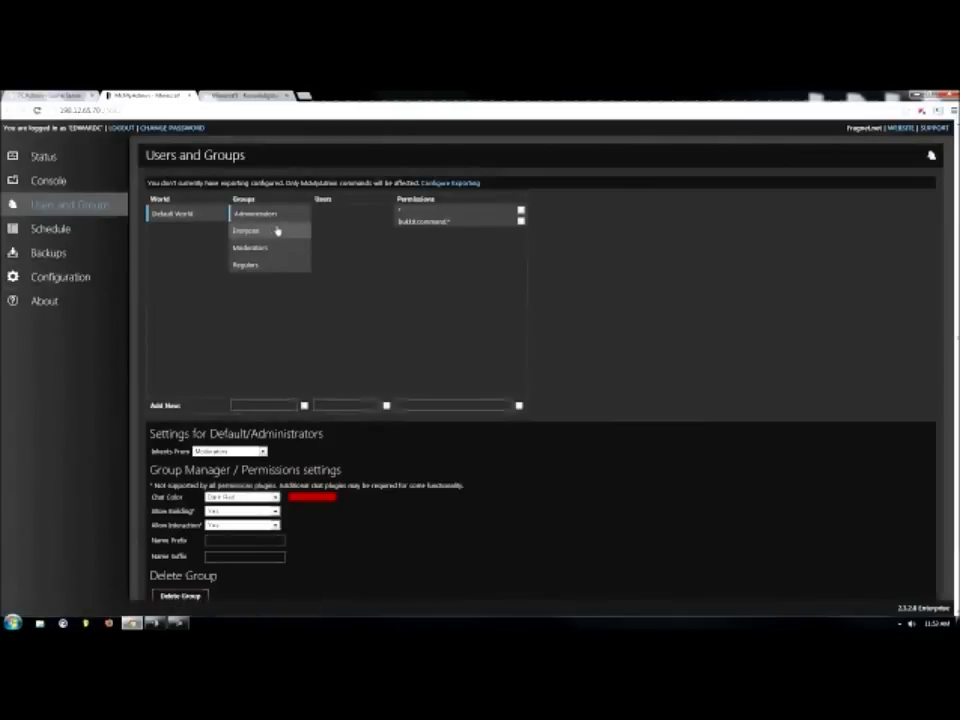
left_click(253, 405)
scroll(299, 388, "down", 1)
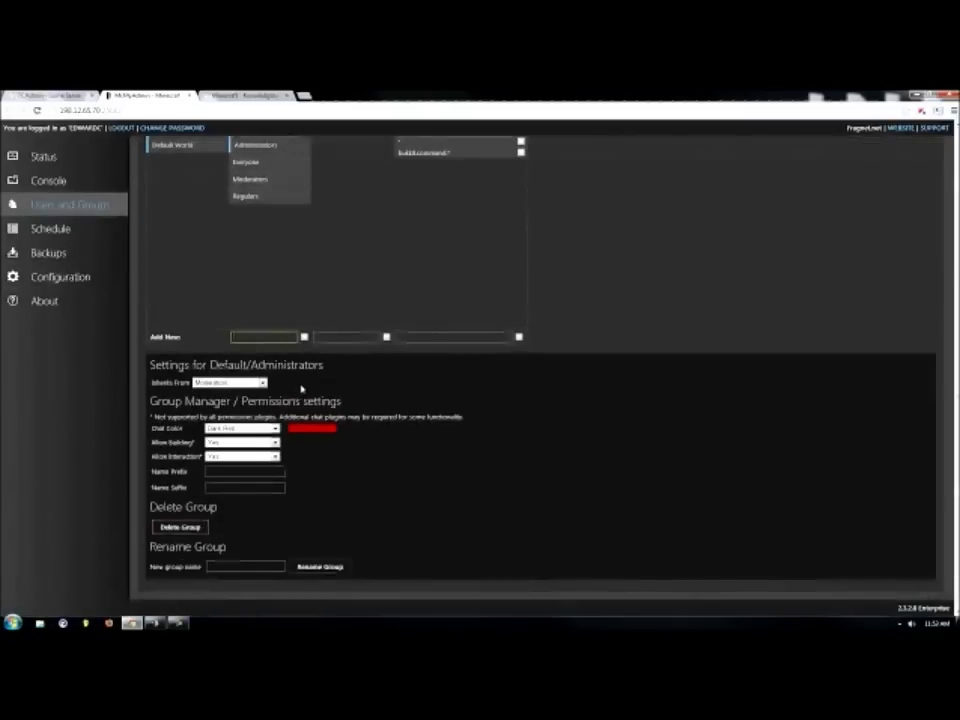
scroll(301, 388, "up", 1)
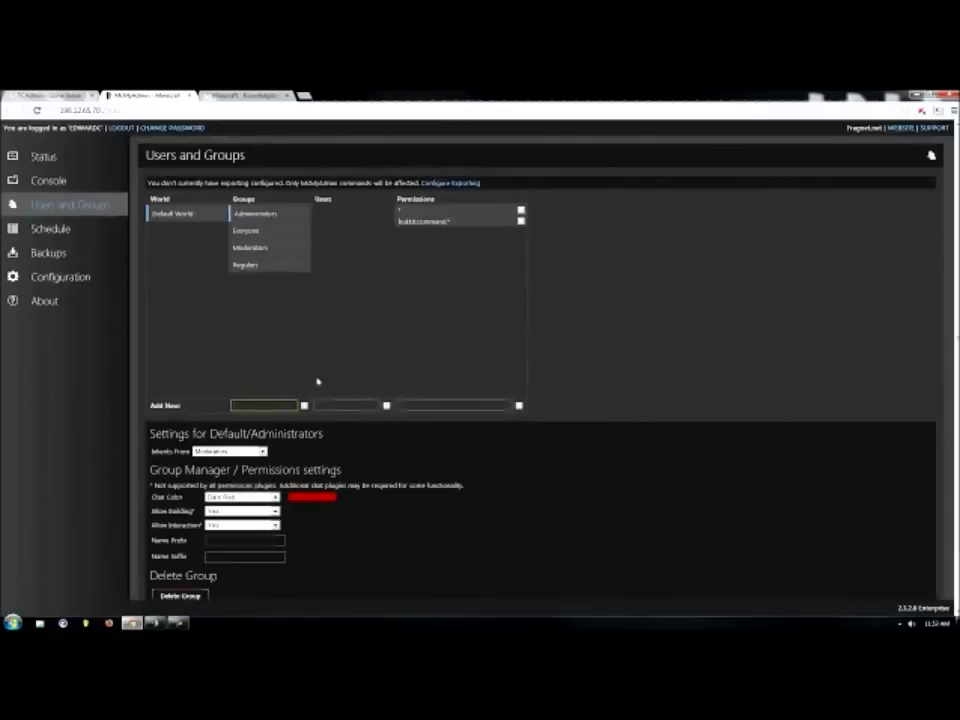
left_click(634, 507)
scroll(634, 507, "down", 1)
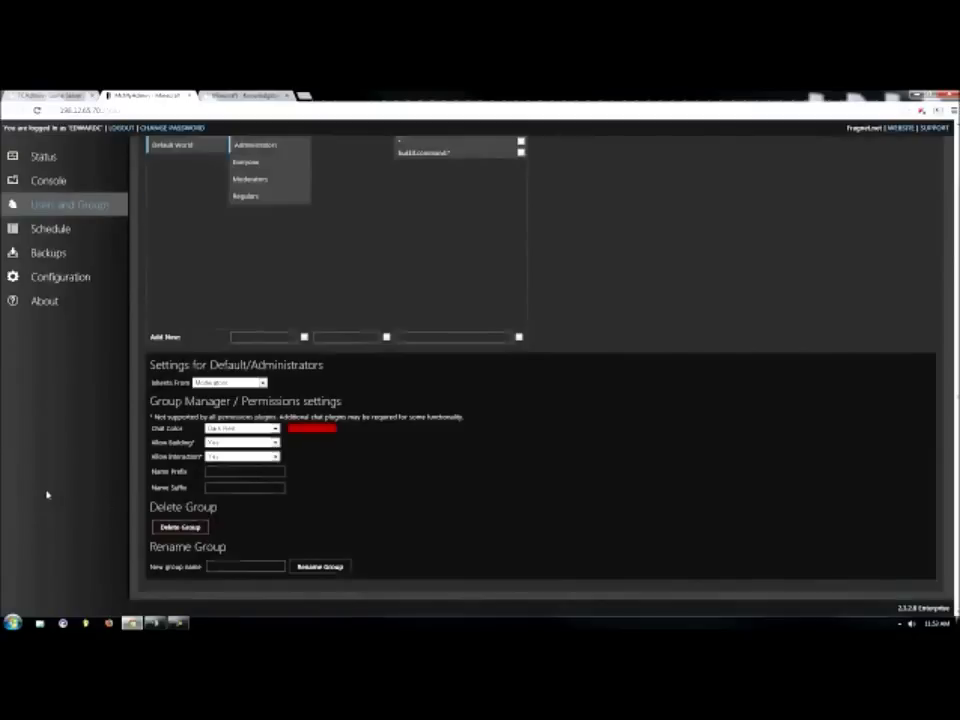
scroll(47, 490, "up", 2)
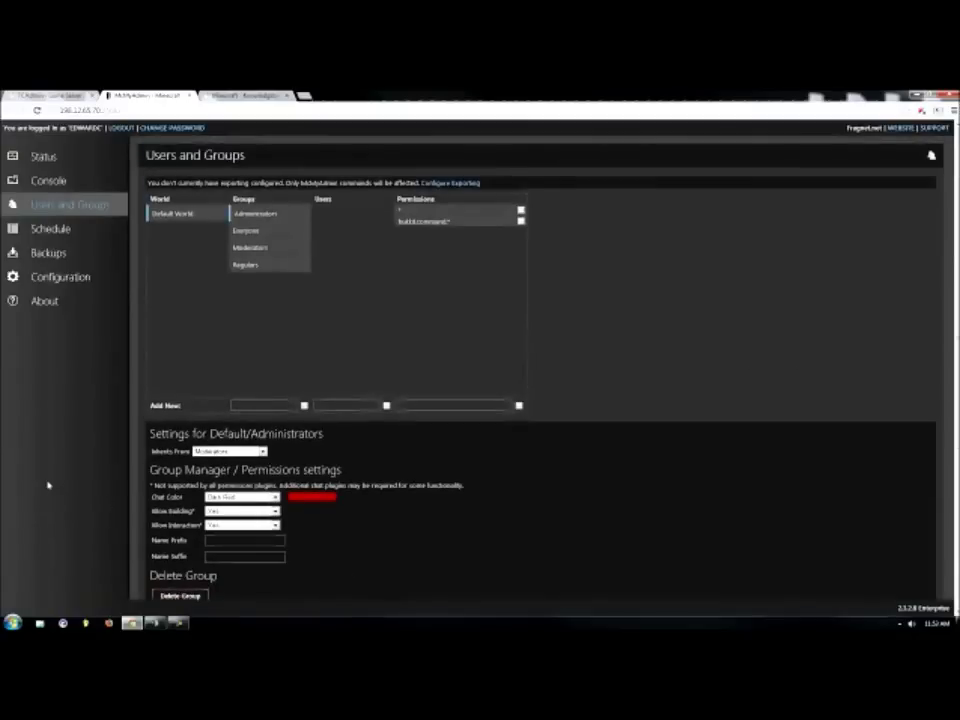
left_click(52, 232)
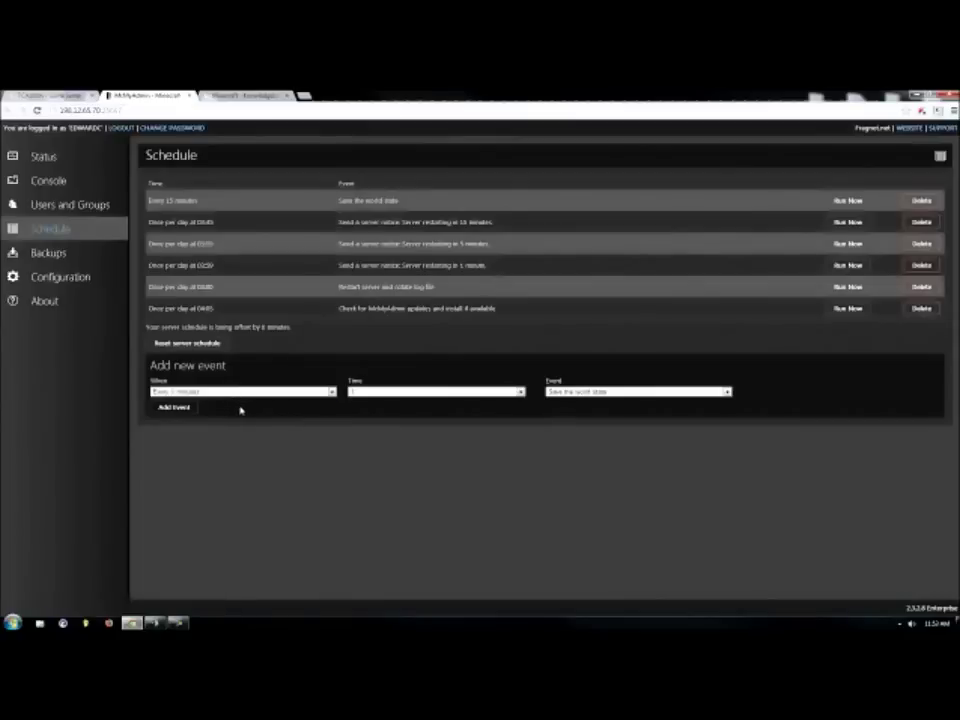
Check the world Backups page, then move on to the server Configuration settings.
left_click(89, 256)
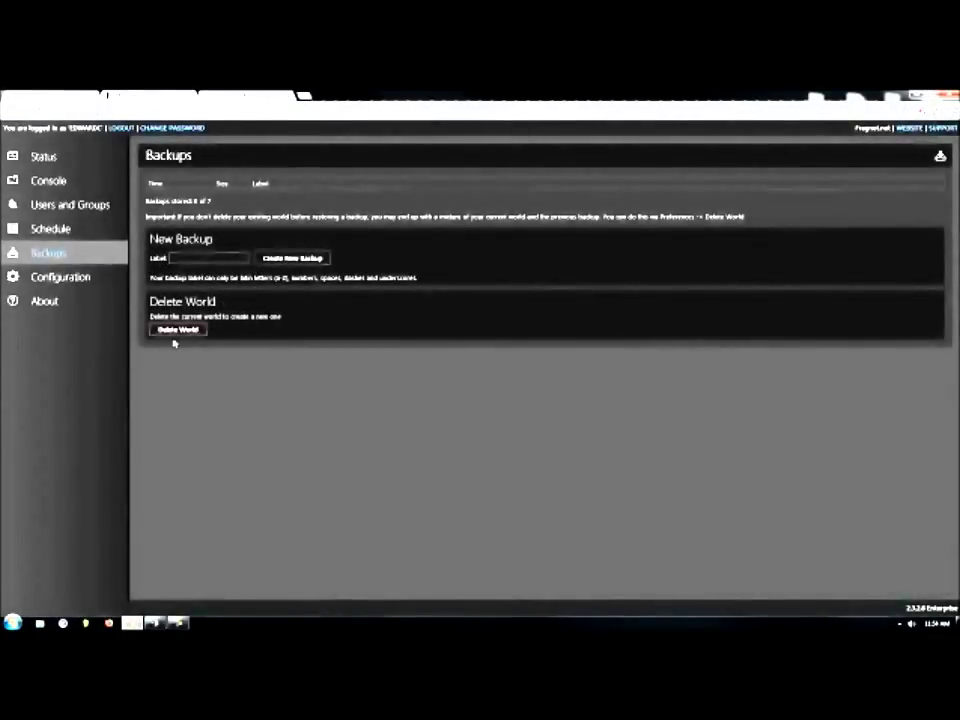
left_click(91, 280)
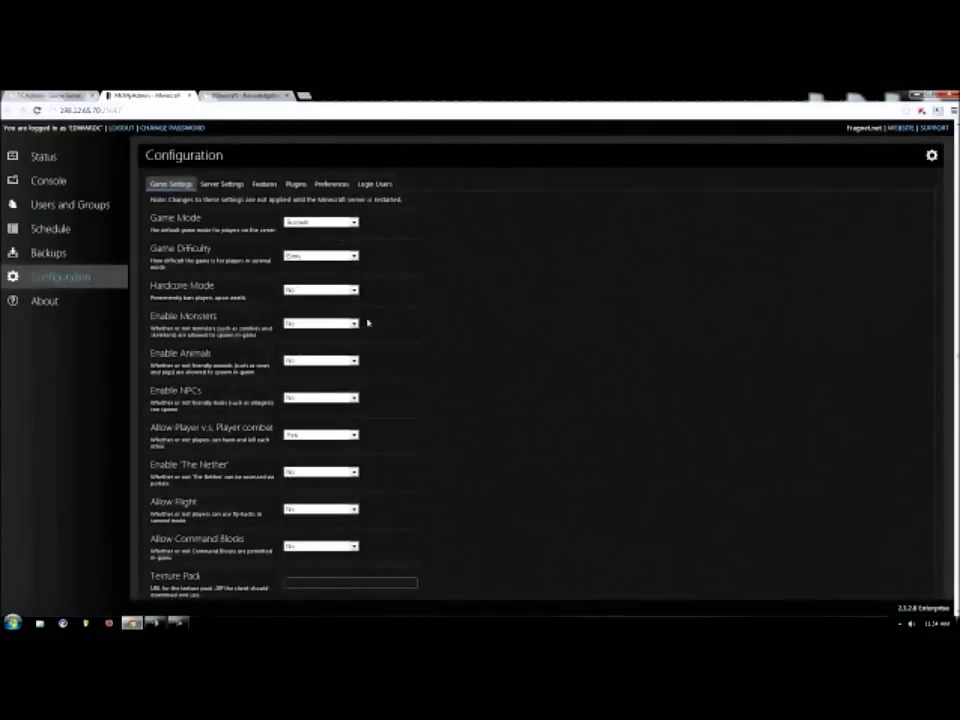
left_click(222, 184)
scroll(648, 340, "down", 1)
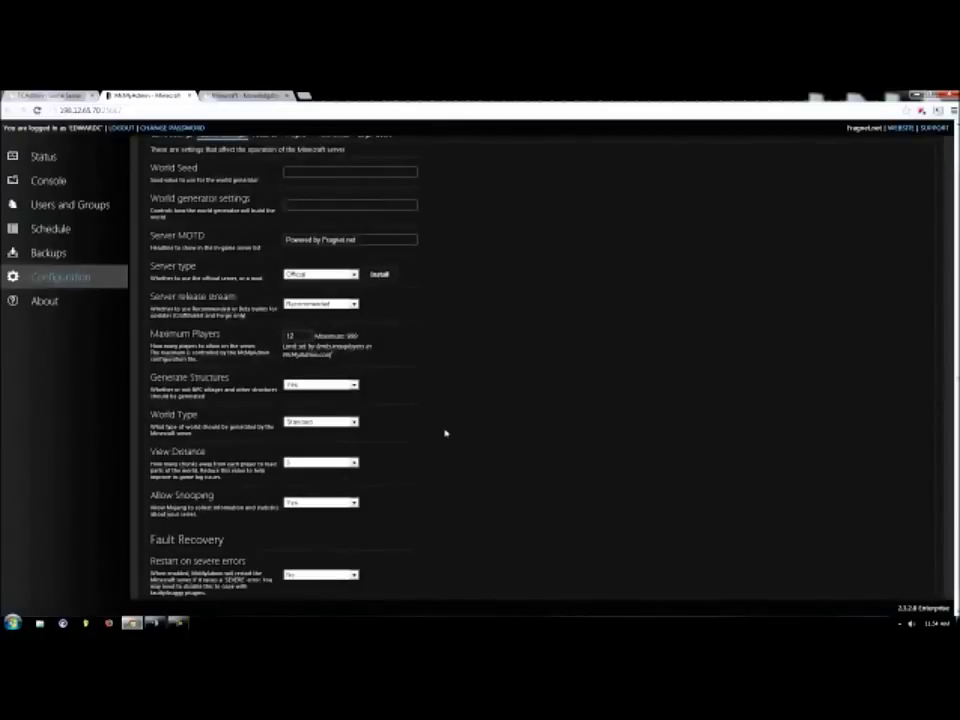
scroll(446, 433, "down", 1)
scroll(446, 433, "up", 2)
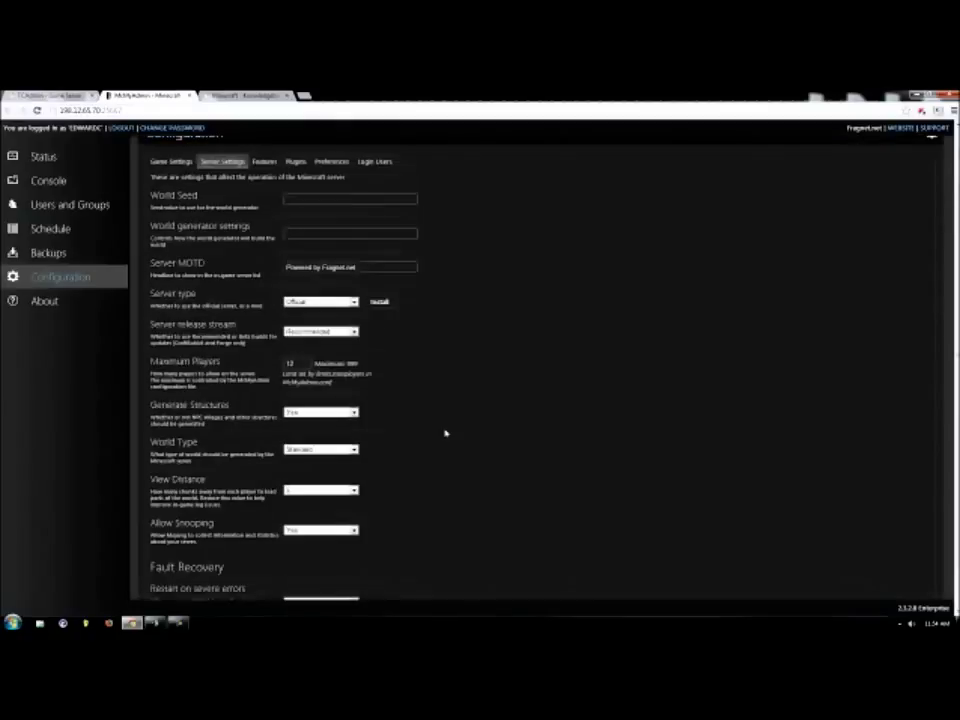
left_click(264, 161)
Set Enable server sleeping to No in the Features settings.
scroll(568, 252, "down", 1)
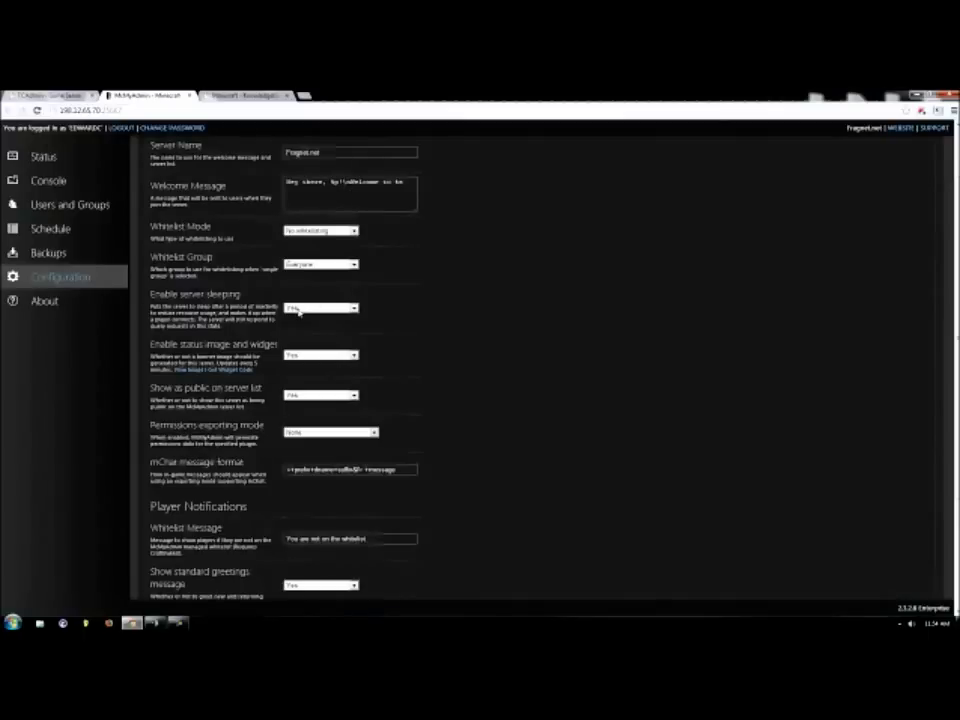
left_click(298, 310)
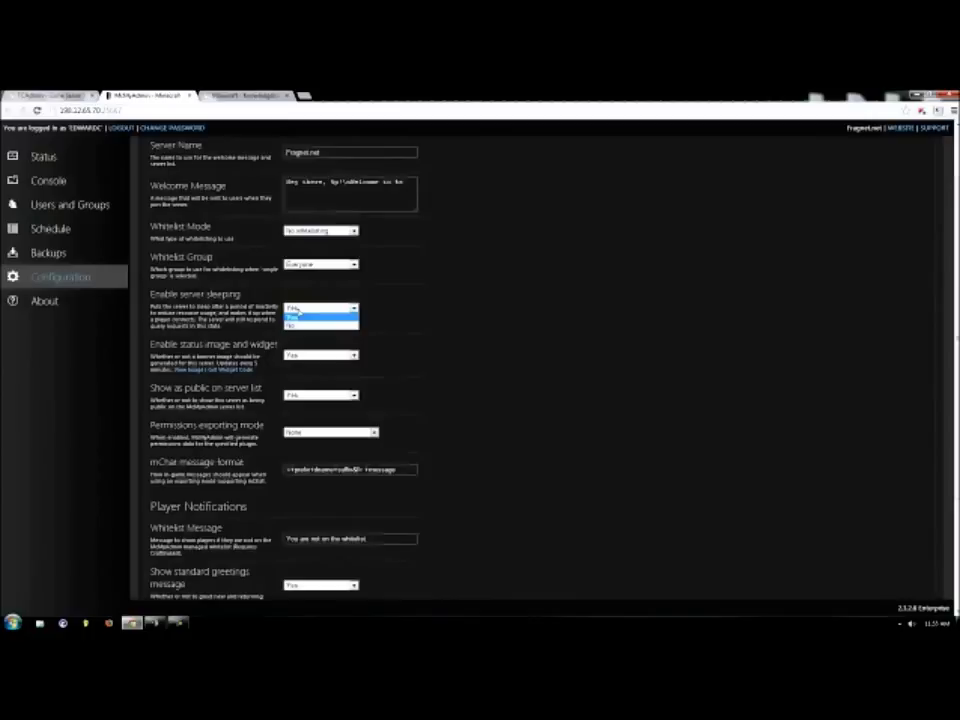
left_click(410, 311)
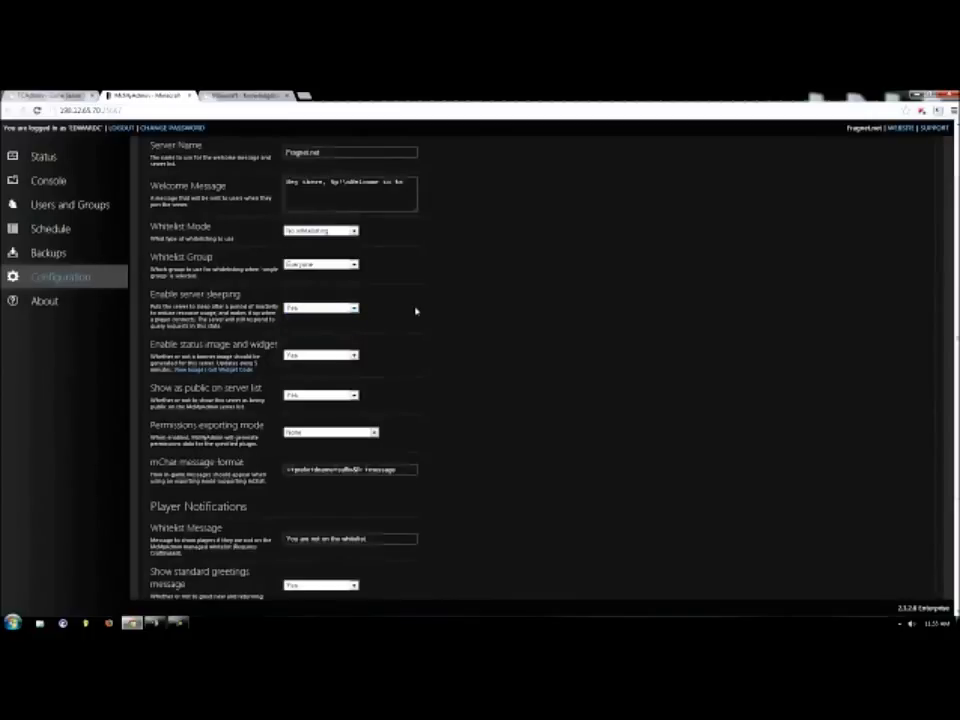
left_click(320, 307)
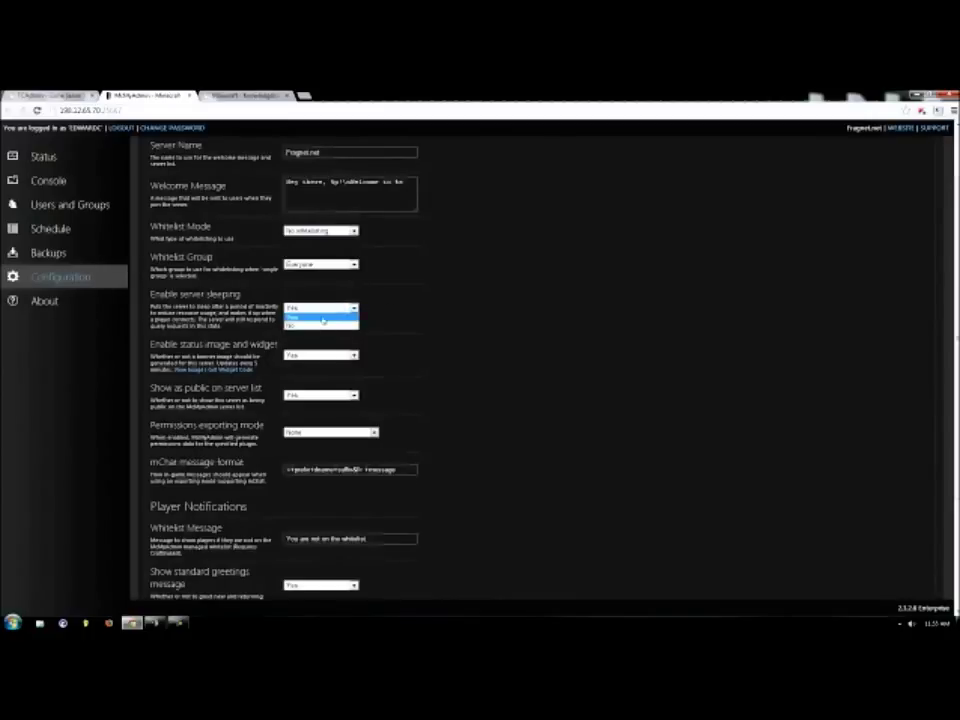
left_click(324, 325)
Choose Group Manager as the permissions exporting mode.
scroll(392, 326, "down", 1)
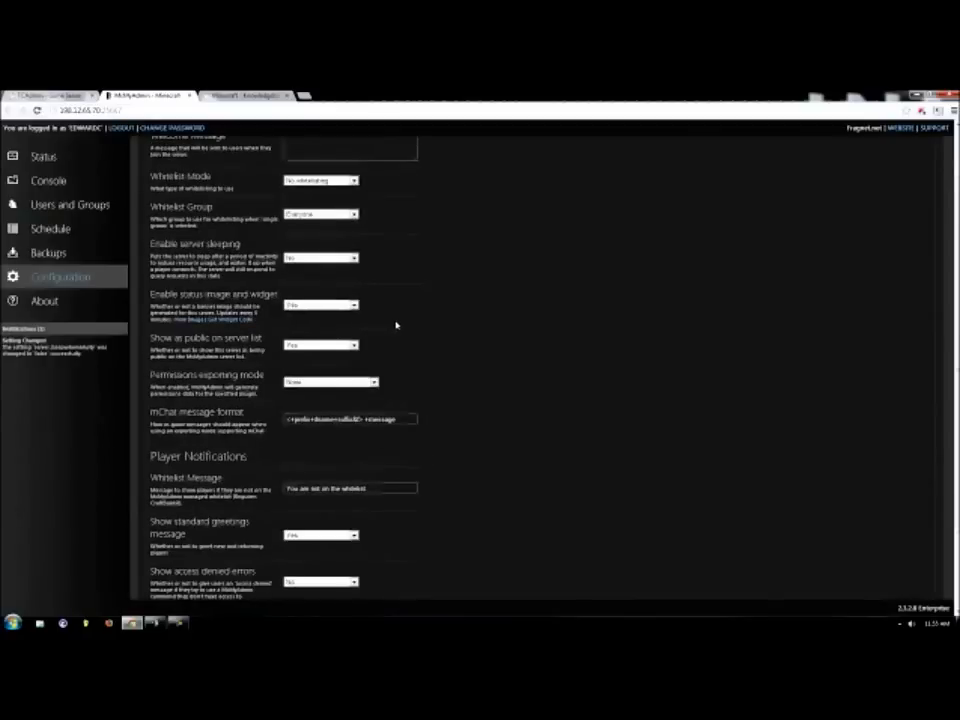
scroll(396, 326, "down", 1)
scroll(402, 323, "down", 1)
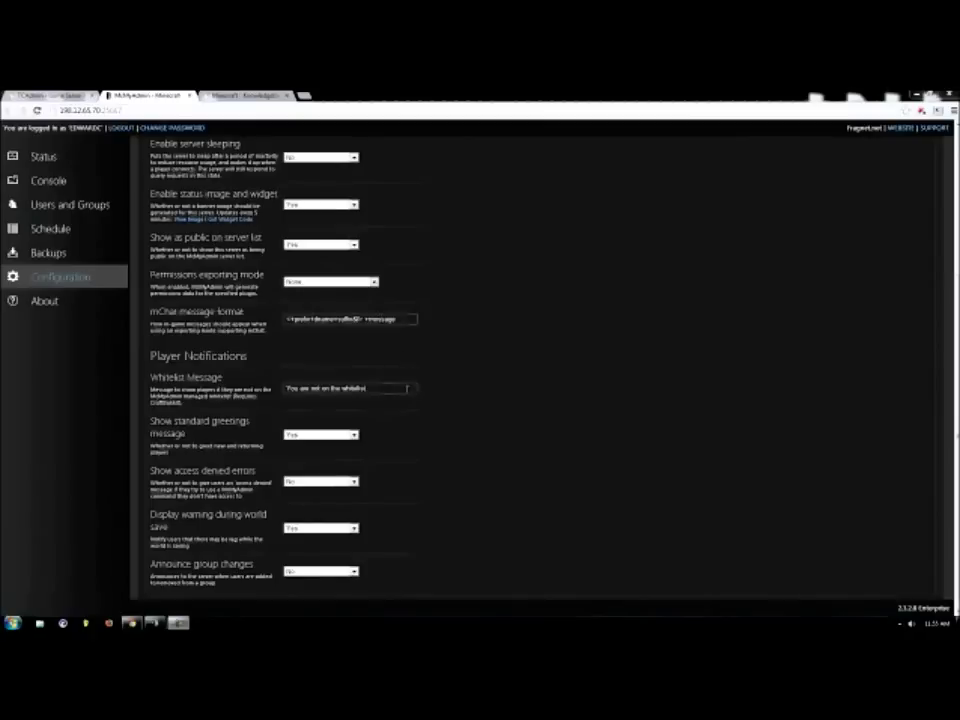
scroll(585, 466, "down", 1)
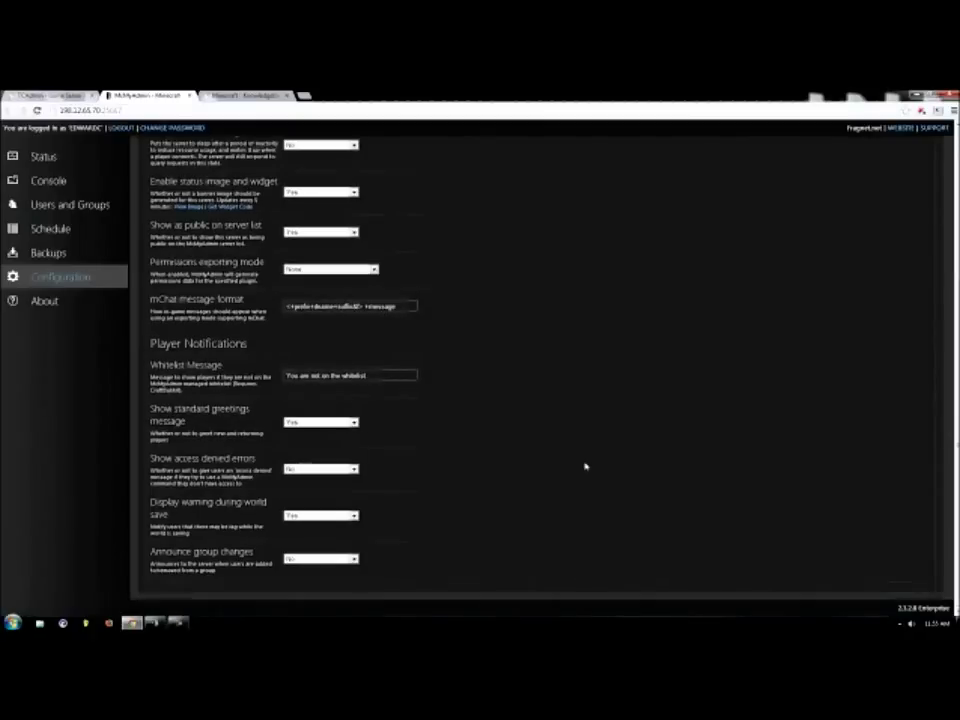
scroll(503, 433, "up", 2)
left_click(312, 320)
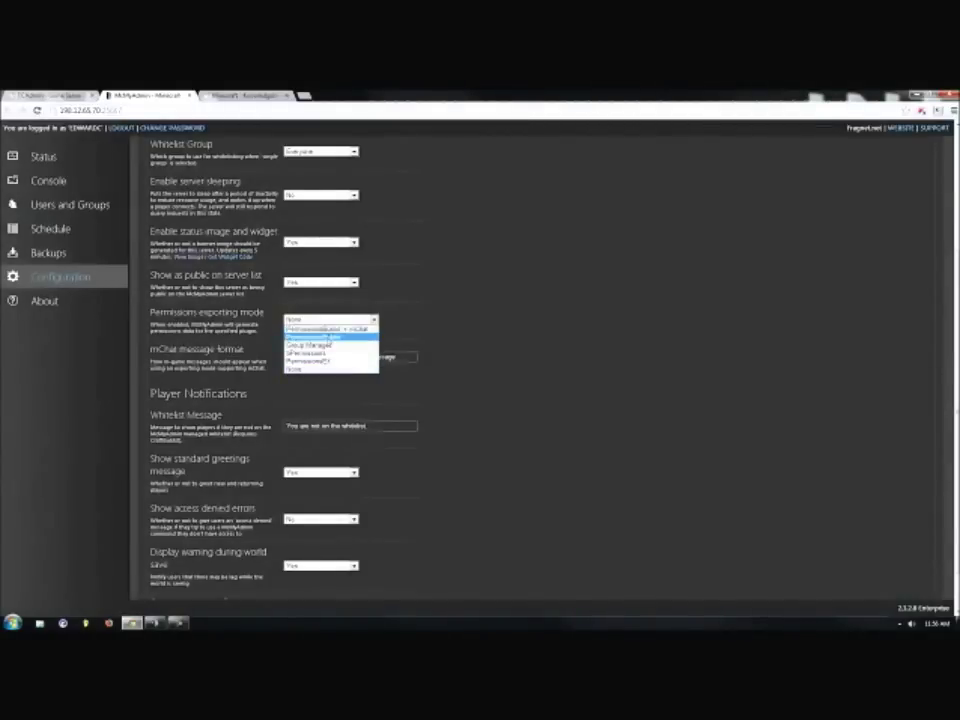
left_click(323, 346)
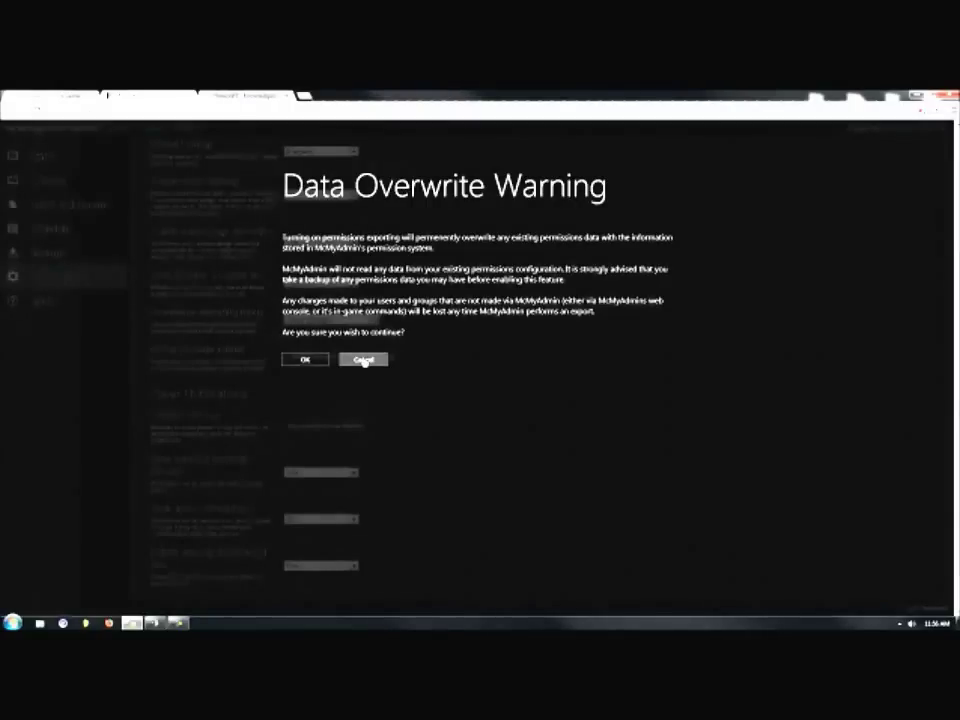
Cancel the Data Overwrite Warning so permissions exporting mode stays None.
left_click(316, 359)
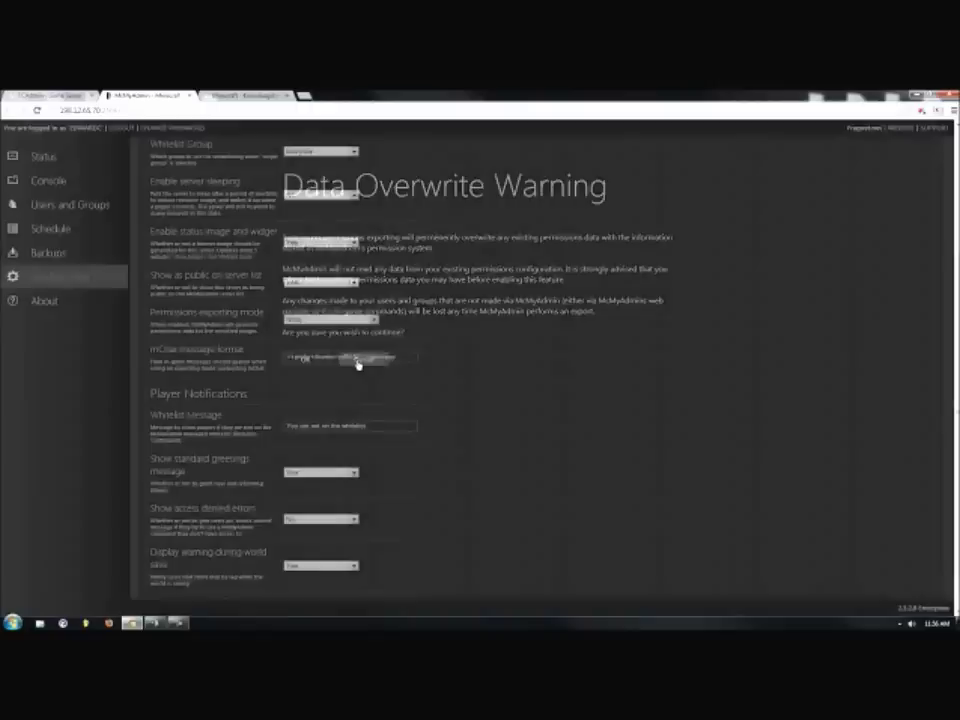
scroll(467, 334, "up", 3)
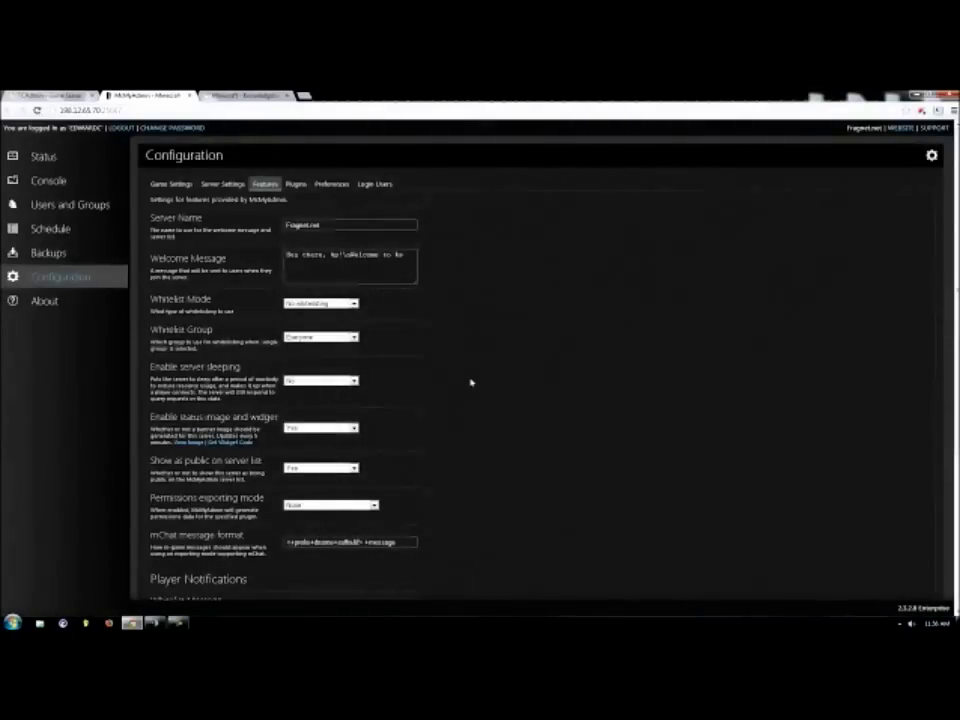
scroll(476, 395, "down", 1)
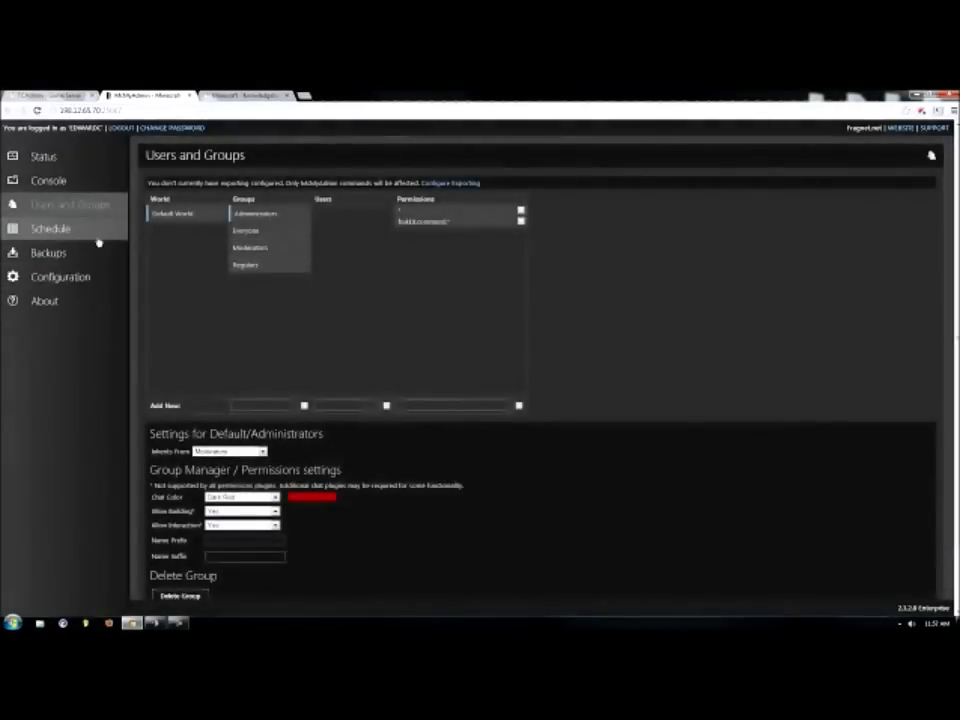
Browse the installable Admin Tools plugins in Configuration's Plugins tab, ending on Preferences.
left_click(80, 279)
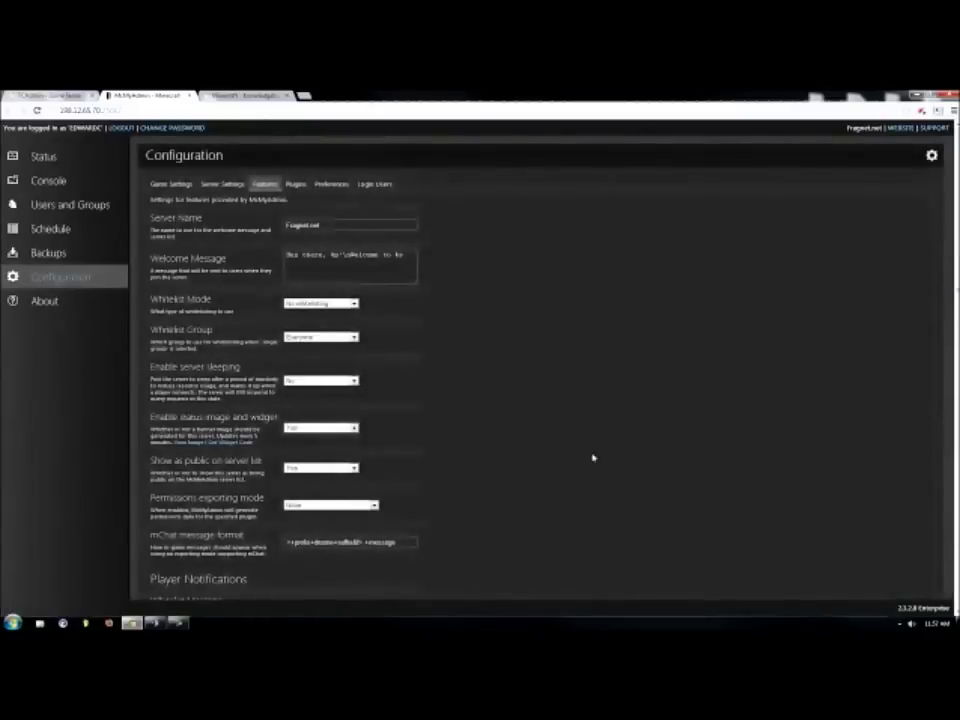
left_click(294, 185)
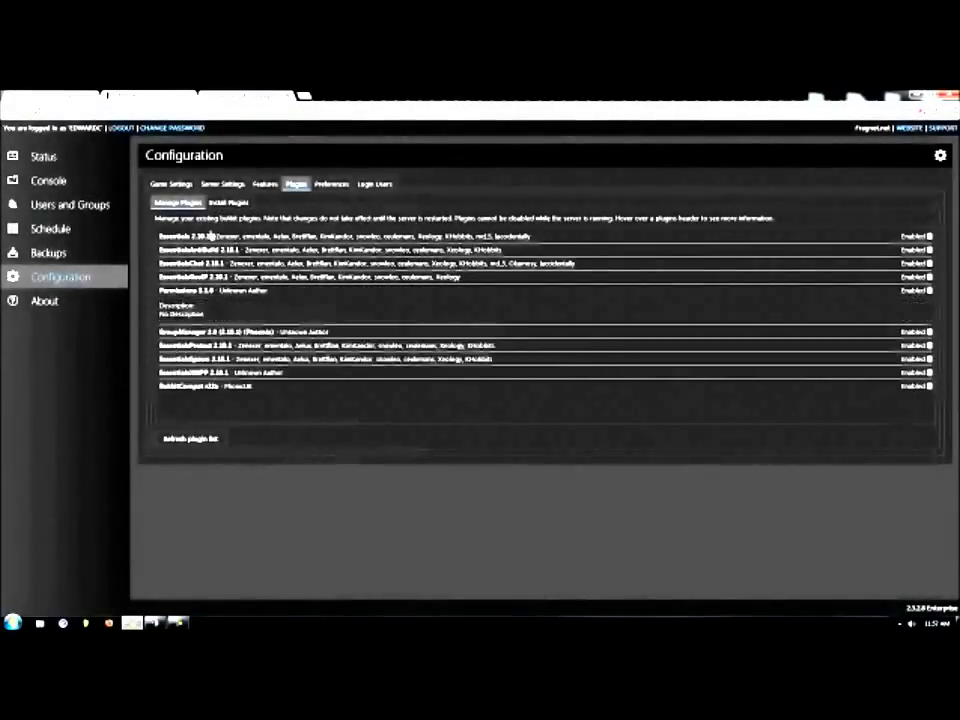
left_click(215, 203)
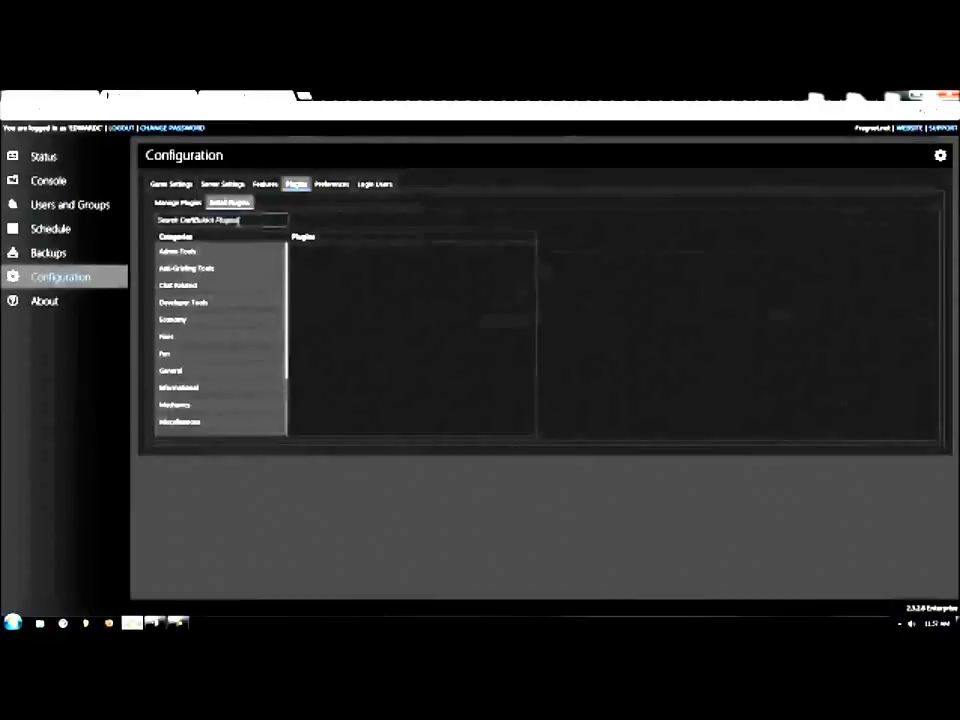
left_click(196, 252)
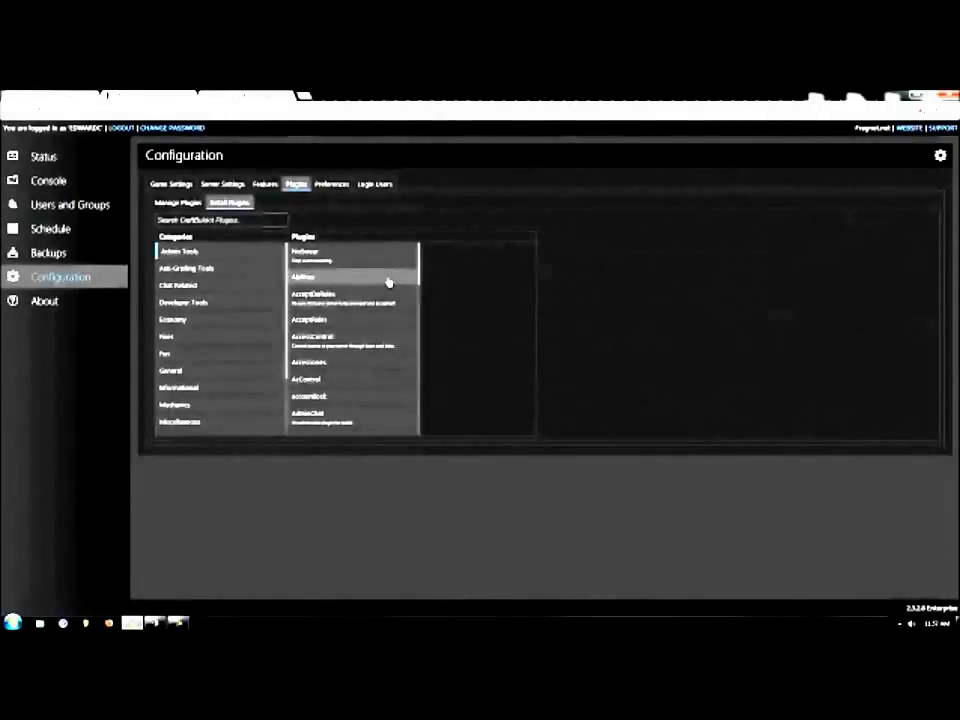
scroll(375, 297, "down", 10)
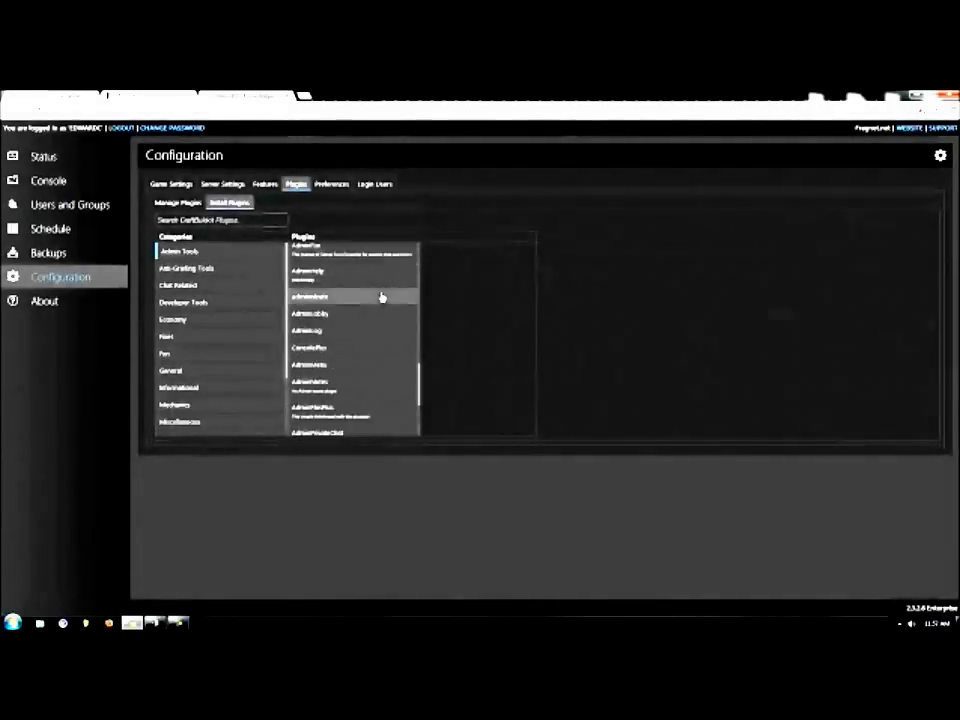
left_click(332, 185)
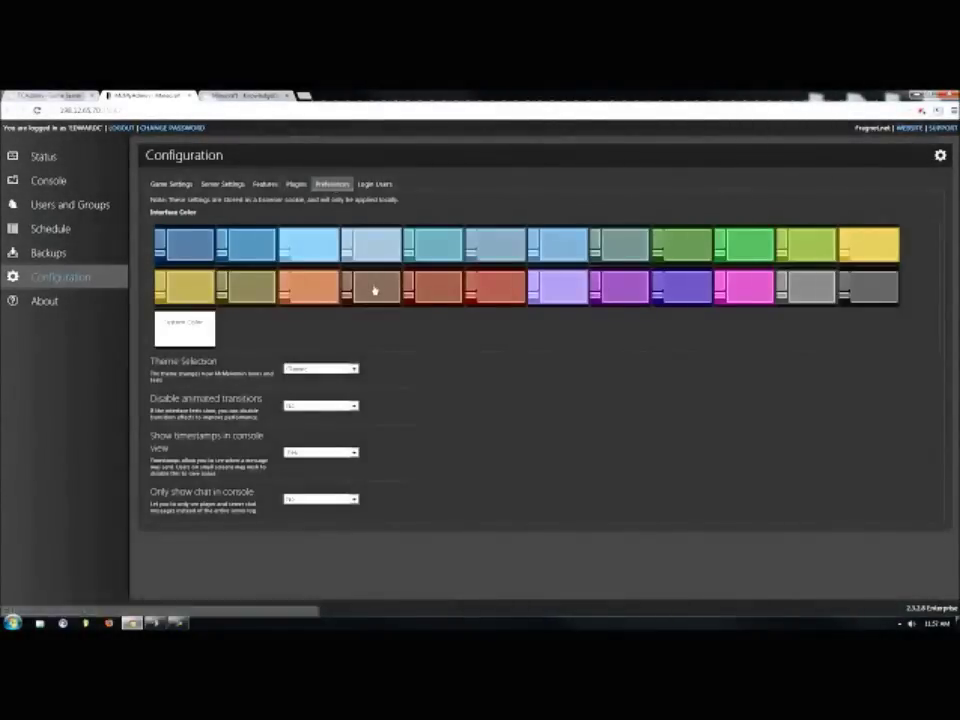
Set the interface colour to red and show the Login Users section with its permissions.
left_click(485, 294)
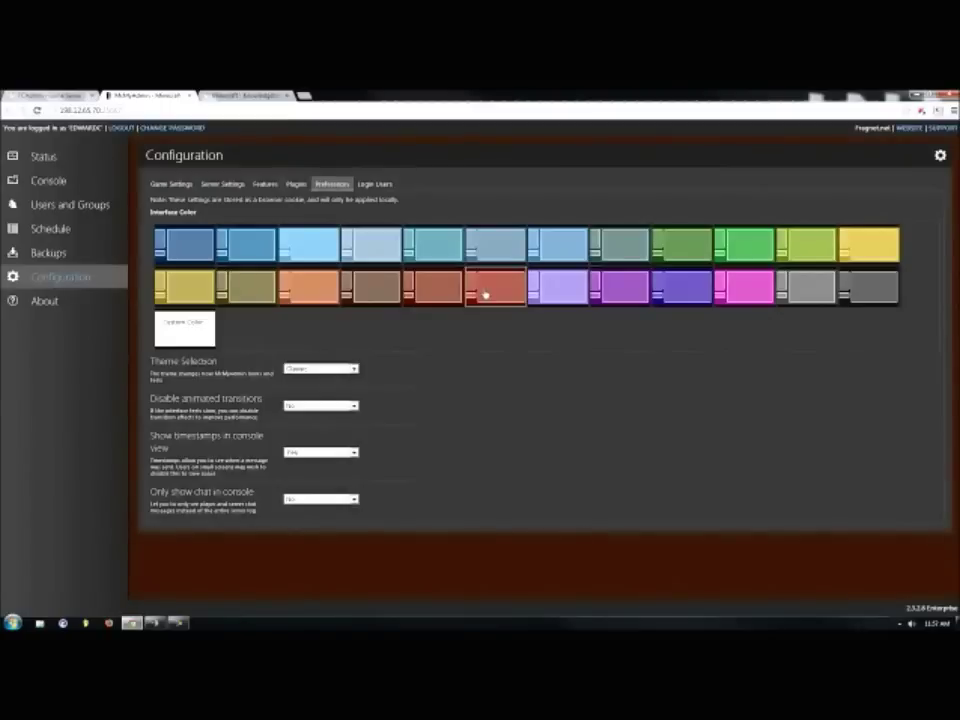
left_click(375, 184)
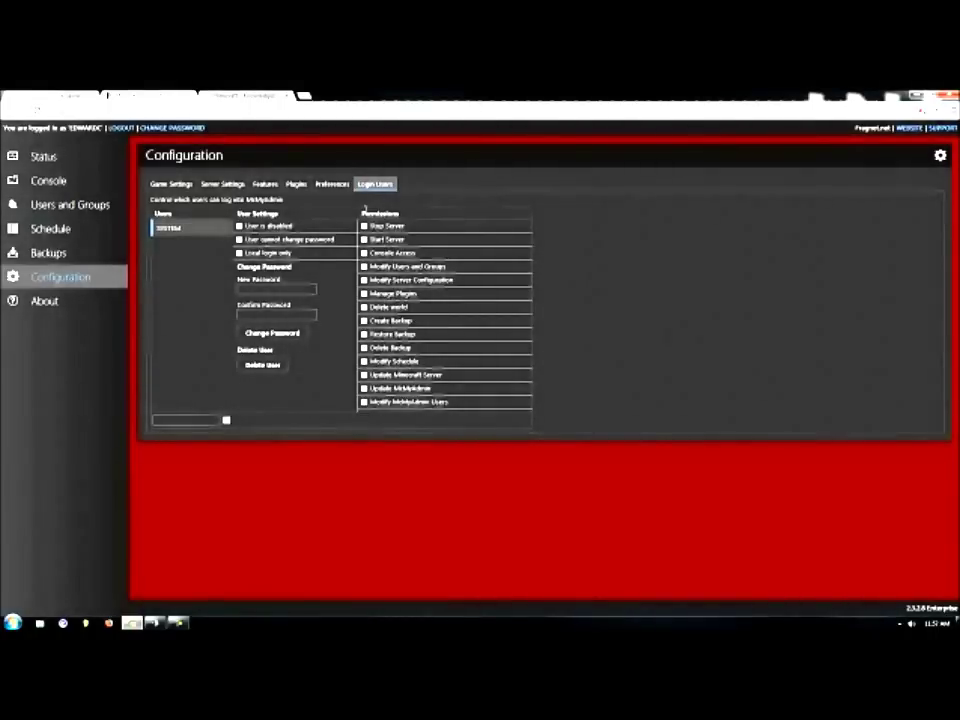
View the panel's About version information, then go back to the Server Status page.
left_click(47, 304)
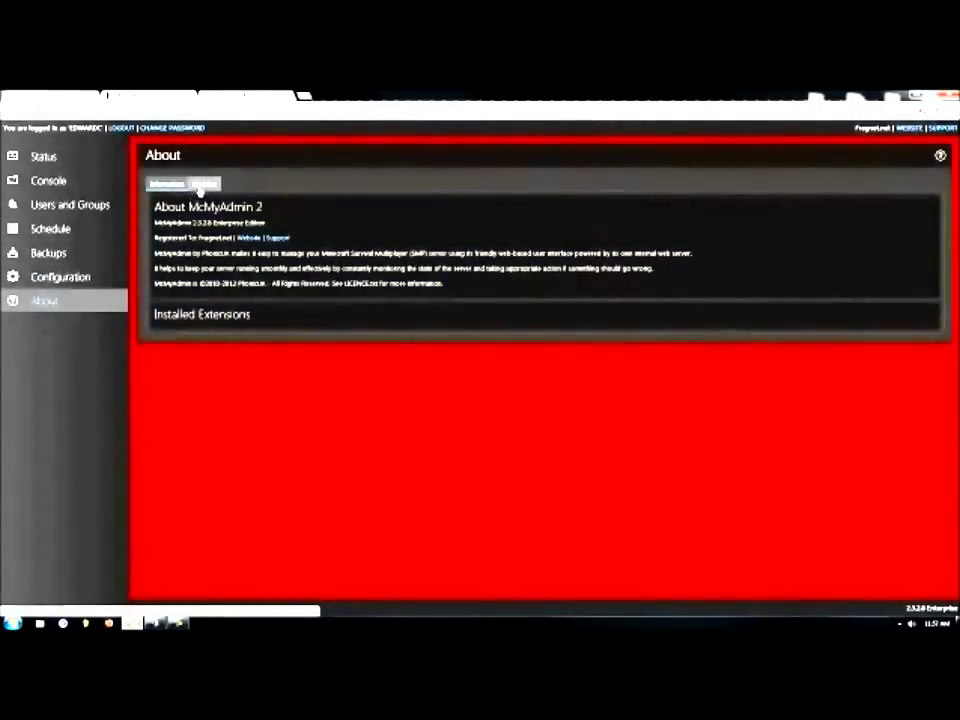
left_click(45, 157)
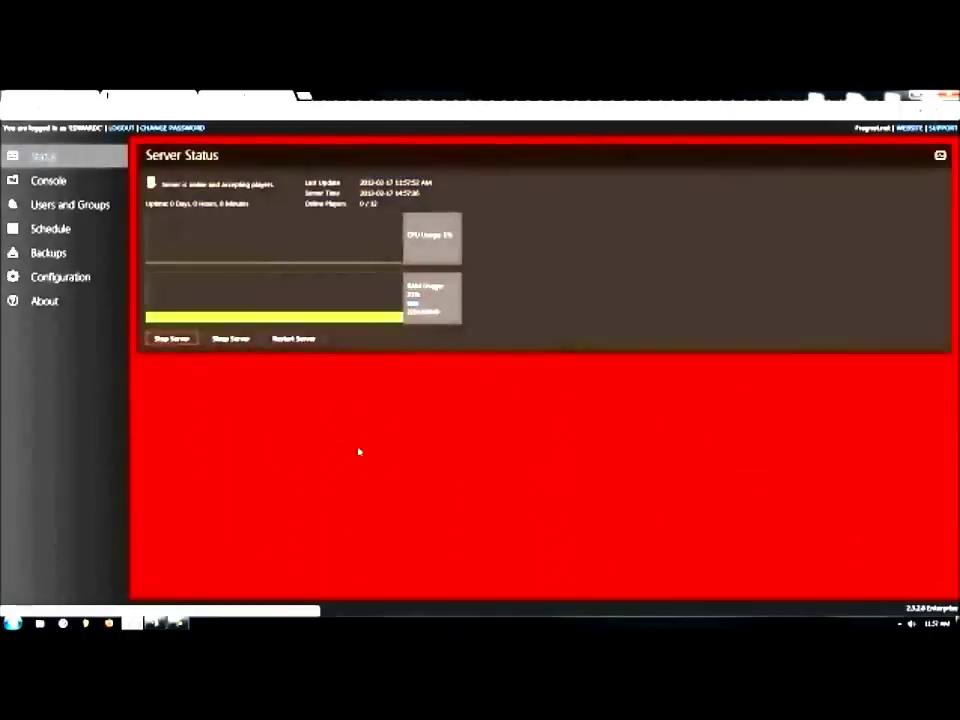